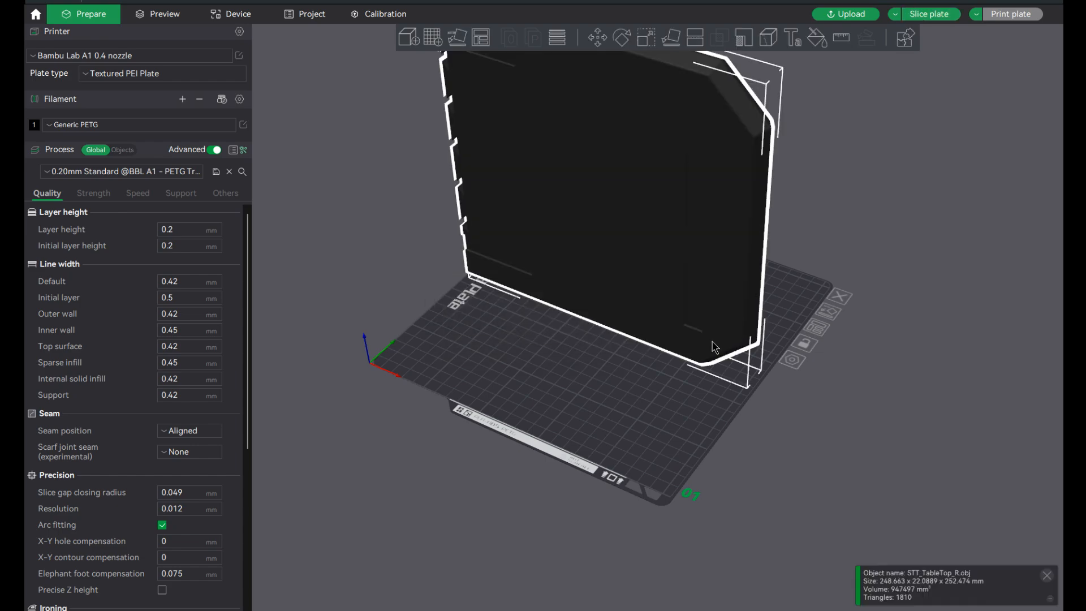
text(r)
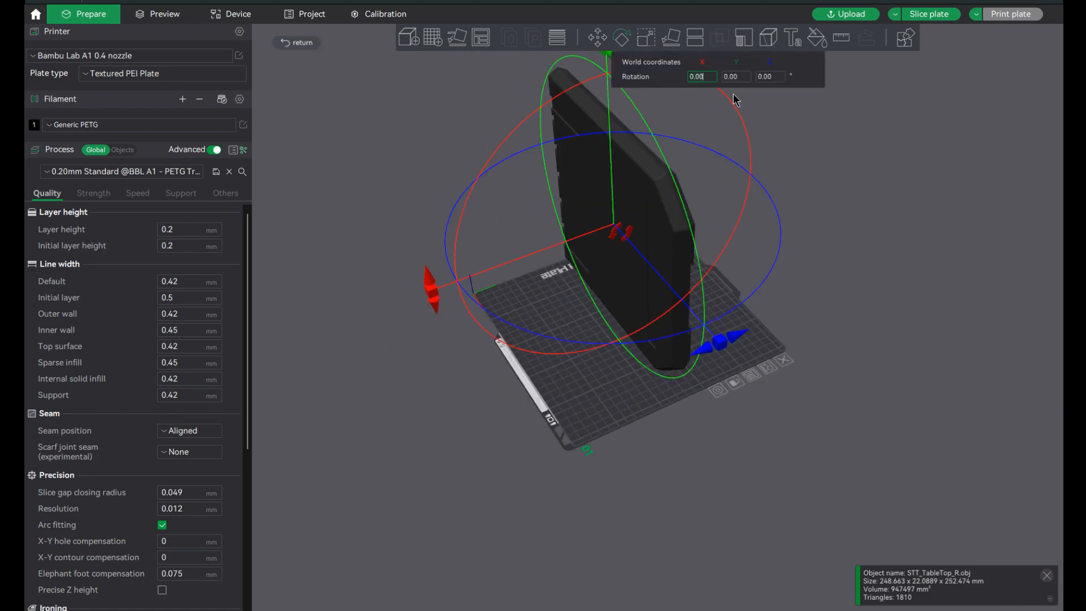
text(90)
Apply the 90° X rotation and inspect that the tabletop piece lies flat on the plate.
key(Return)
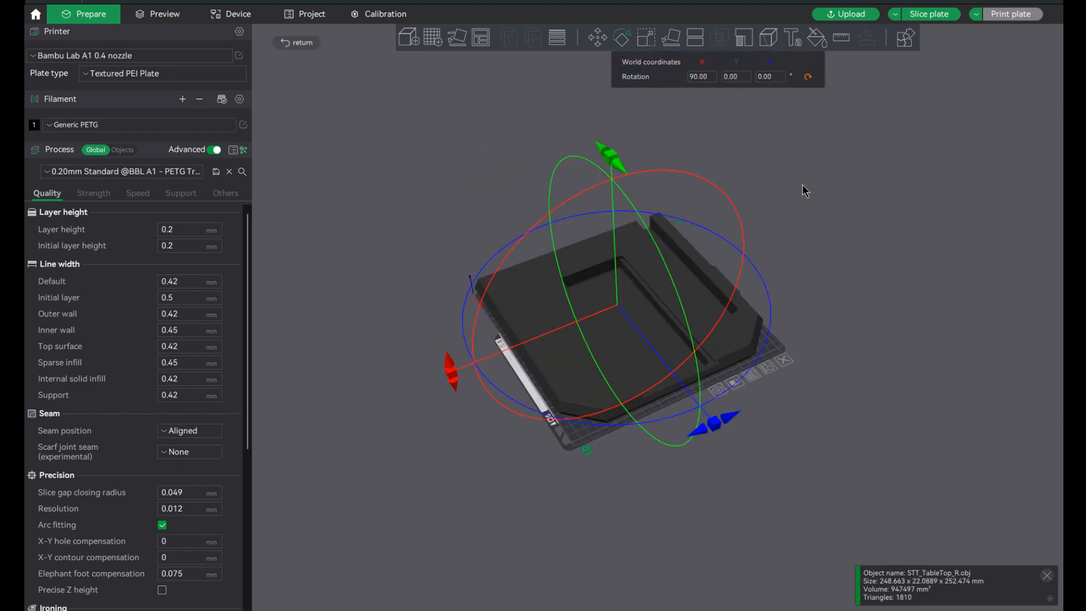
scroll(854, 335, down, 2)
mouse_move(854, 347)
mouse_down()
mouse_move(882, 379)
mouse_move(912, 322)
mouse_move(910, 280)
mouse_move(857, 321)
mouse_move(897, 368)
mouse_move(889, 389)
mouse_move(895, 352)
mouse_move(811, 356)
mouse_up()
drag(815, 144, 810, 148)
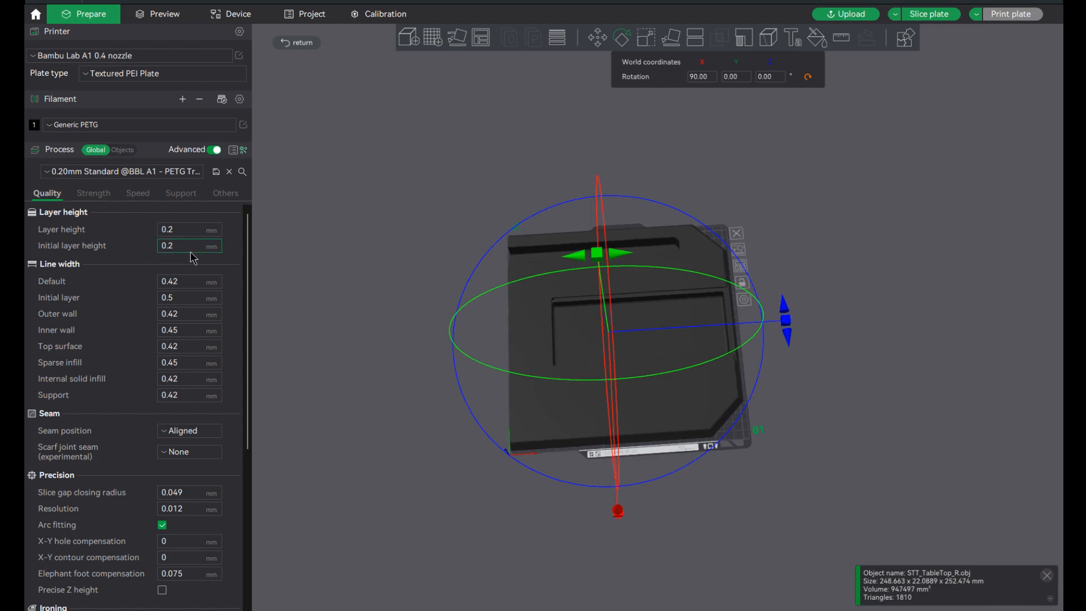
drag(781, 242, 795, 180)
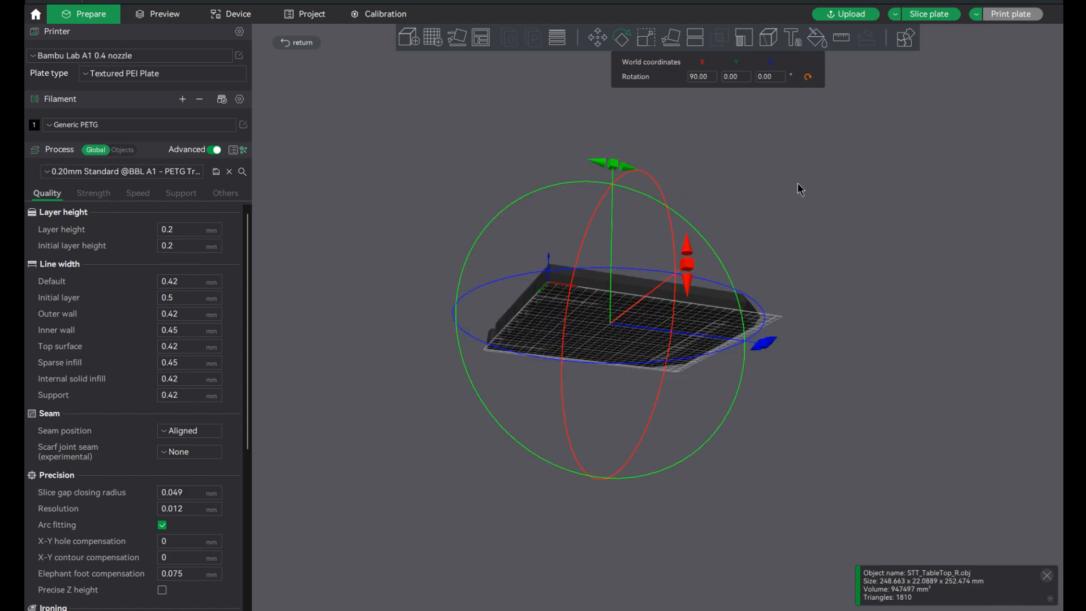
Set the sparse infill pattern to Triangles in the Strength settings.
click(93, 193)
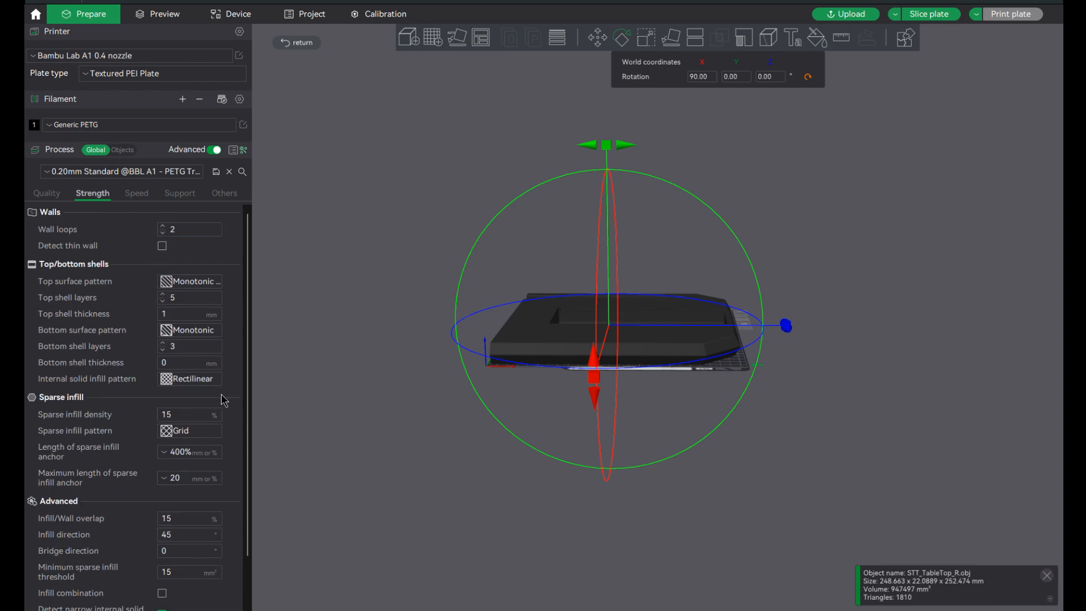
click(179, 415)
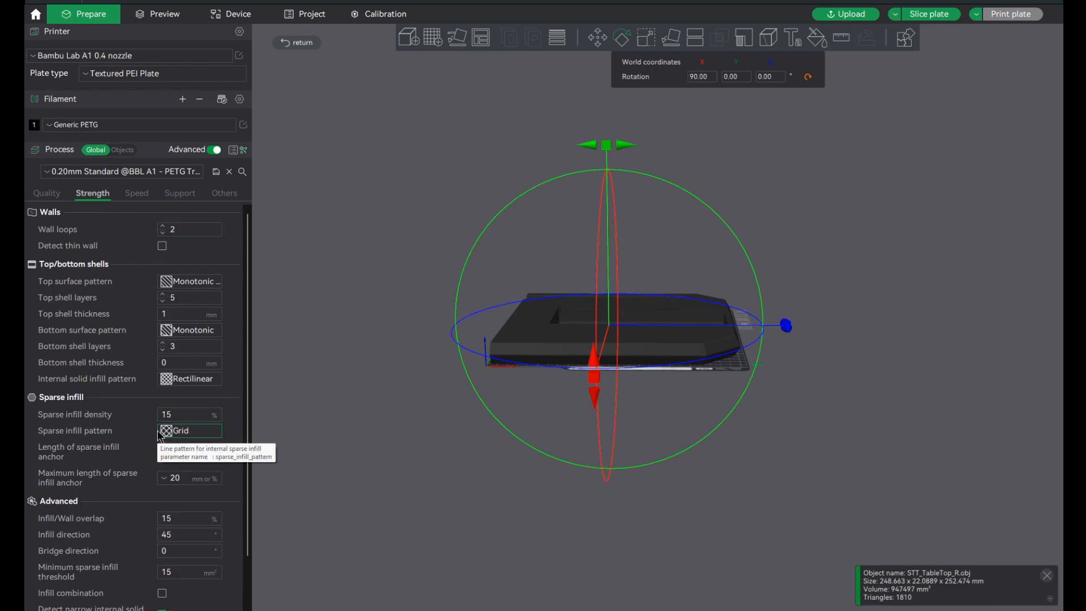
click(191, 431)
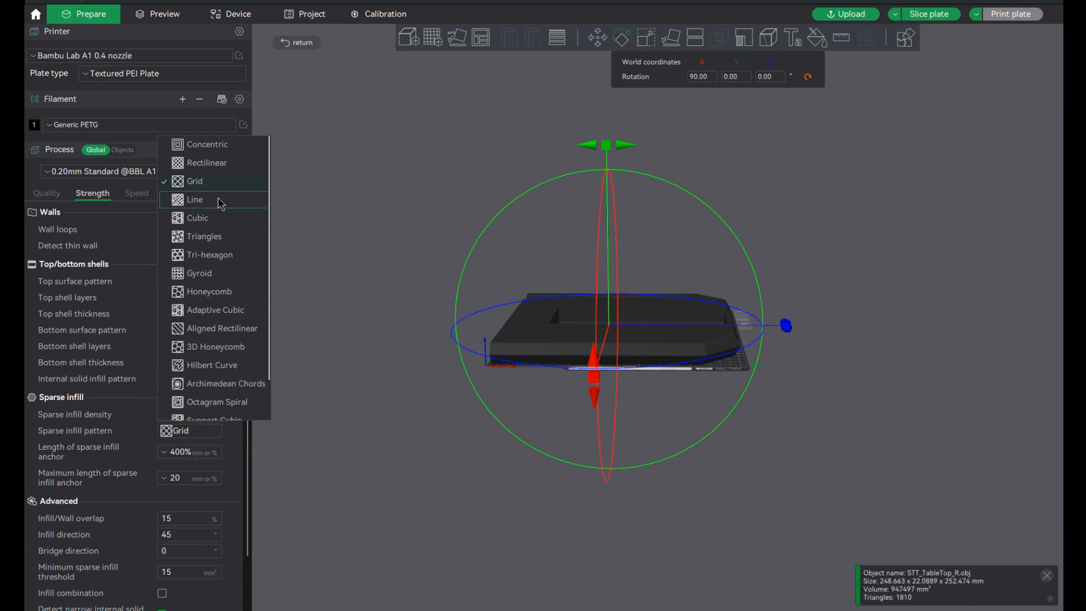
click(217, 241)
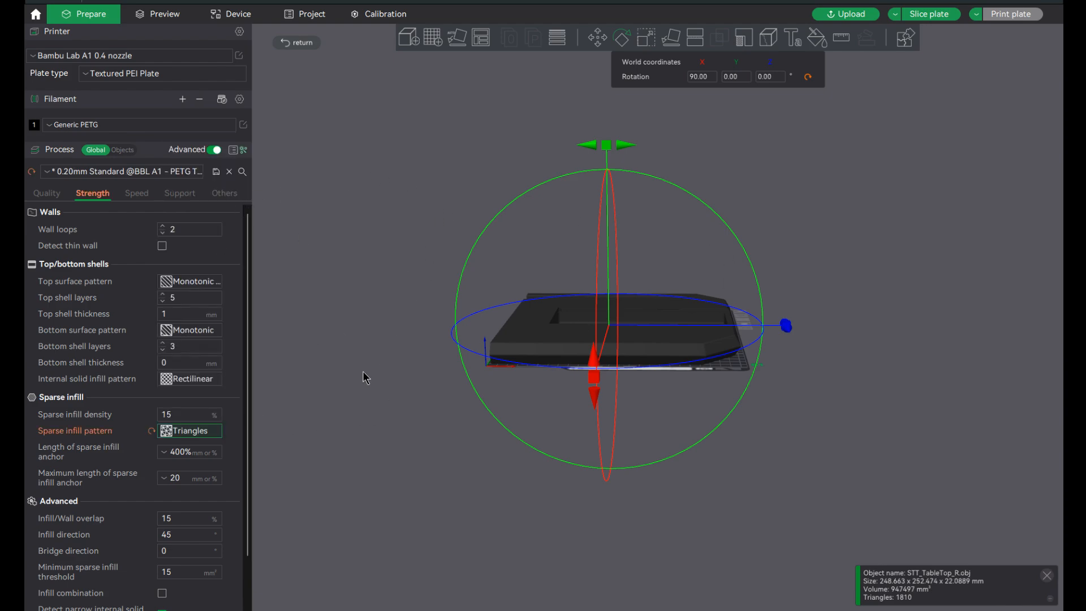
Orbit around the flat tabletop piece to inspect it from several angles.
drag(376, 305, 383, 316)
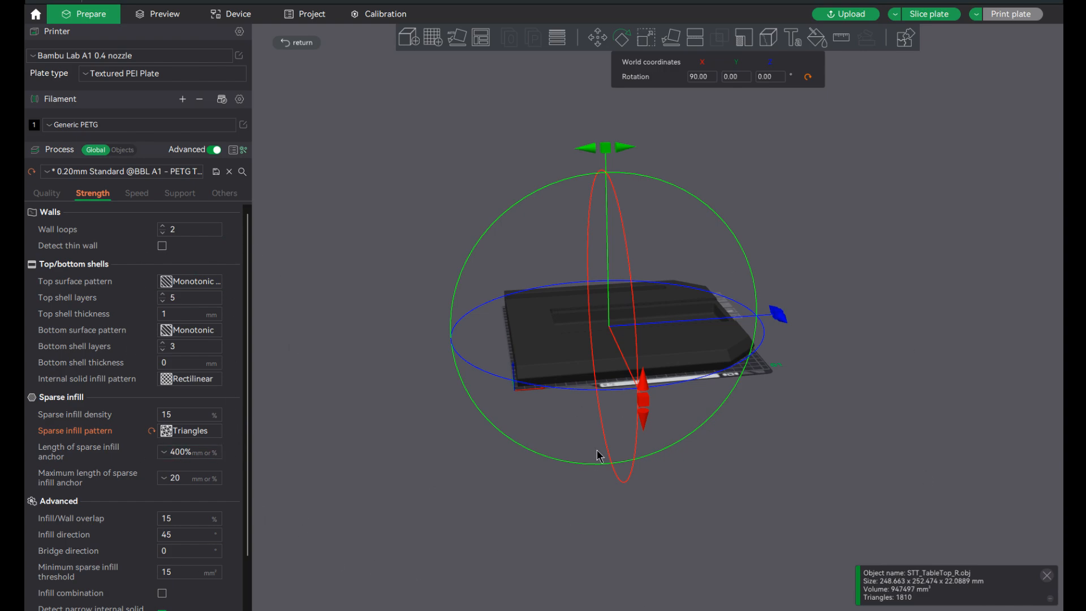
drag(532, 523, 527, 511)
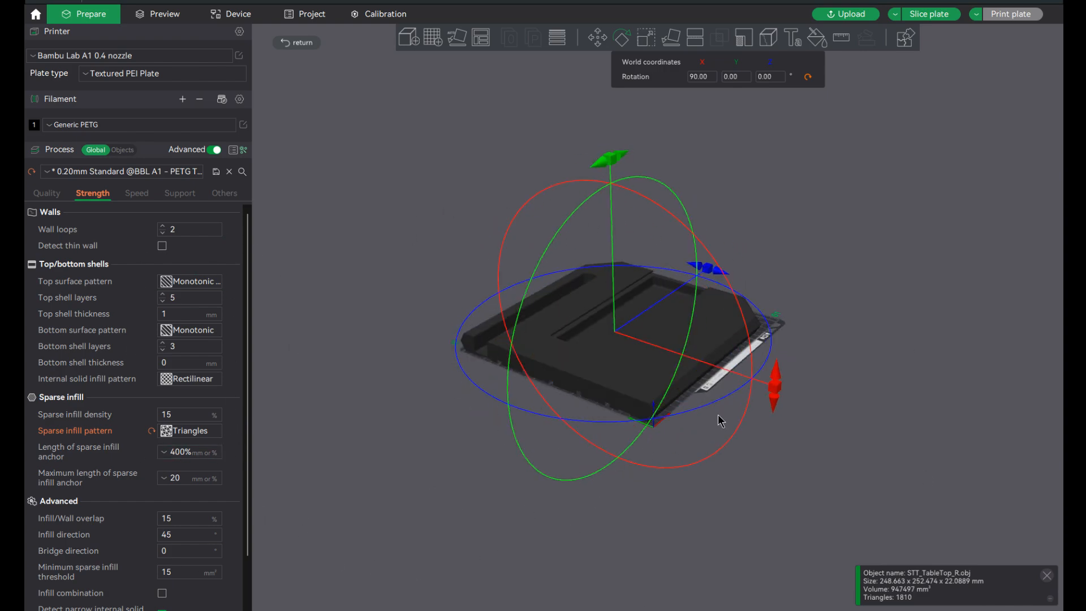
drag(779, 547, 768, 497)
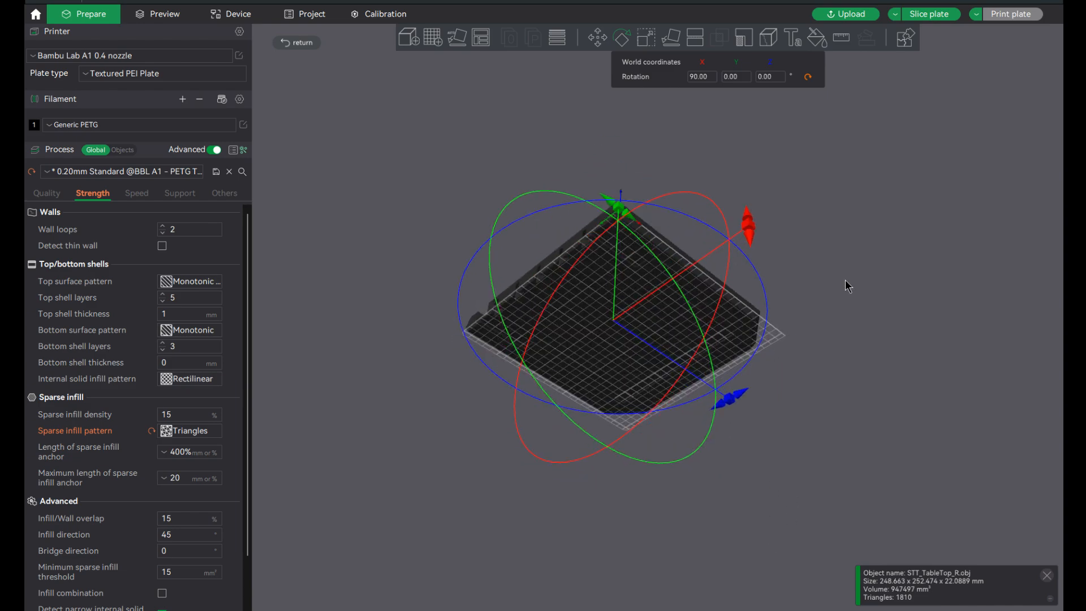
scroll(705, 300, up, 1)
drag(725, 174, 828, 161)
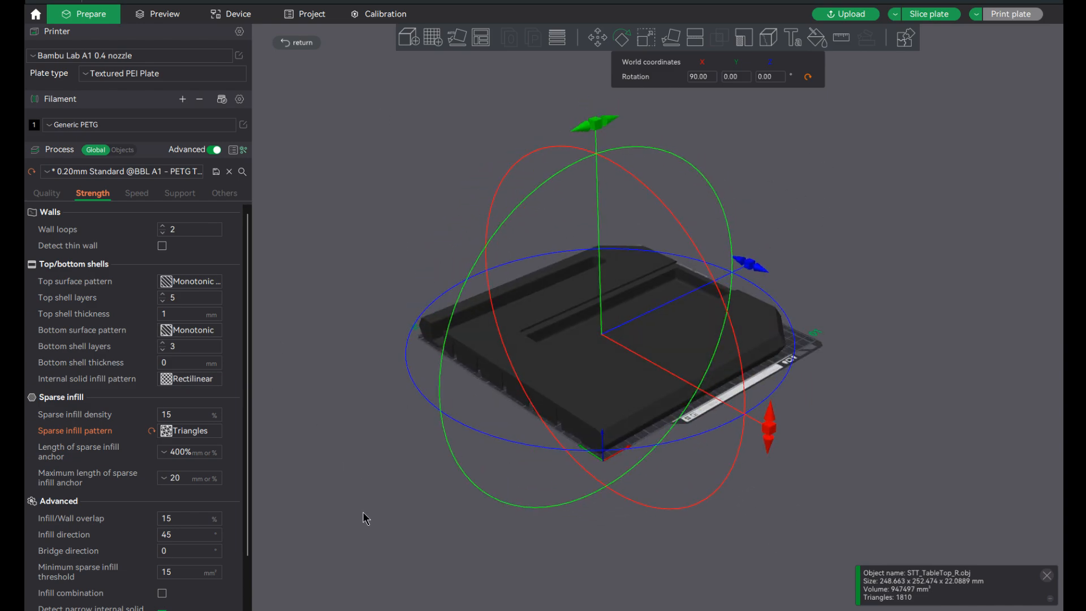
drag(668, 543, 668, 475)
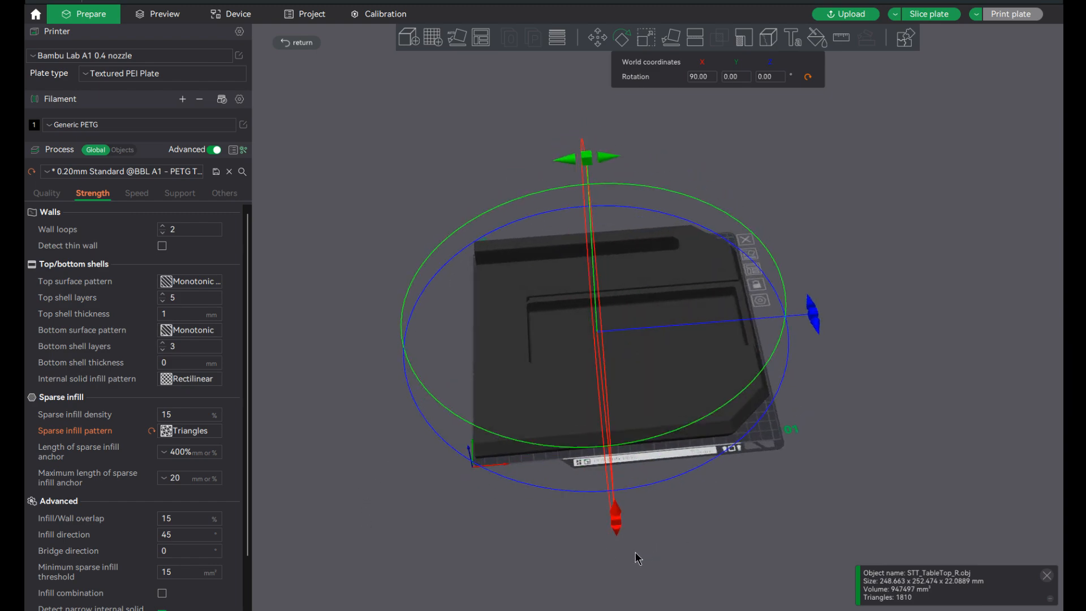
Slice the plate and choose Export all sliced file as the print action.
click(928, 14)
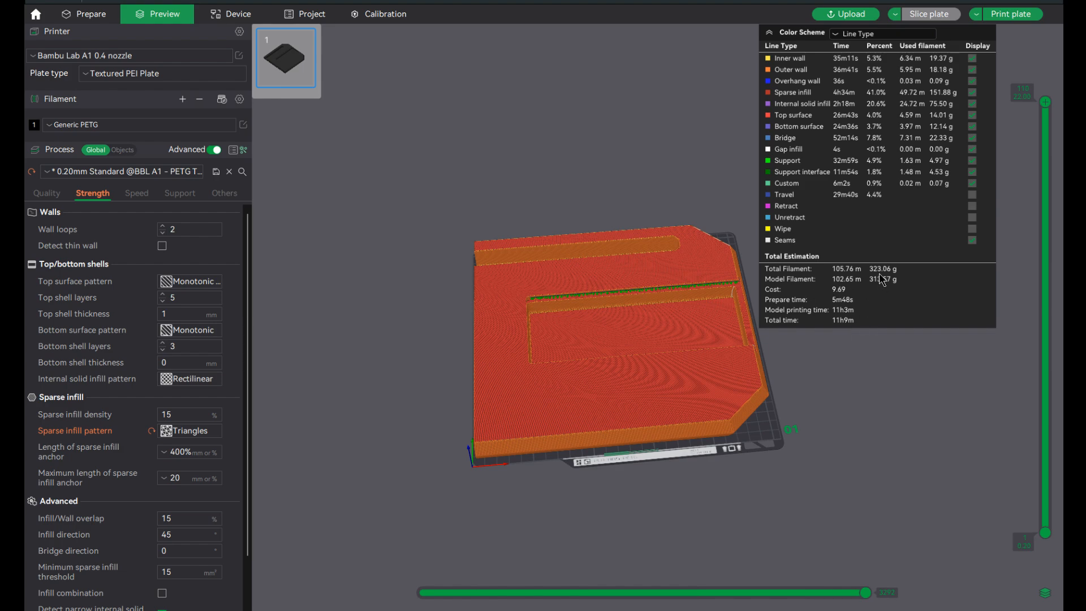
click(978, 15)
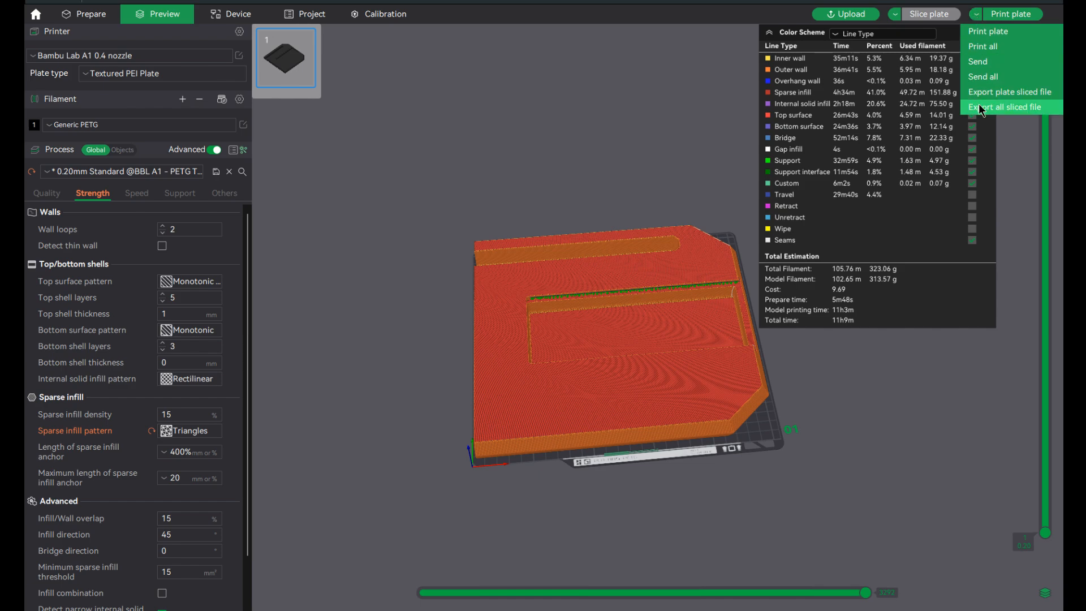
click(981, 108)
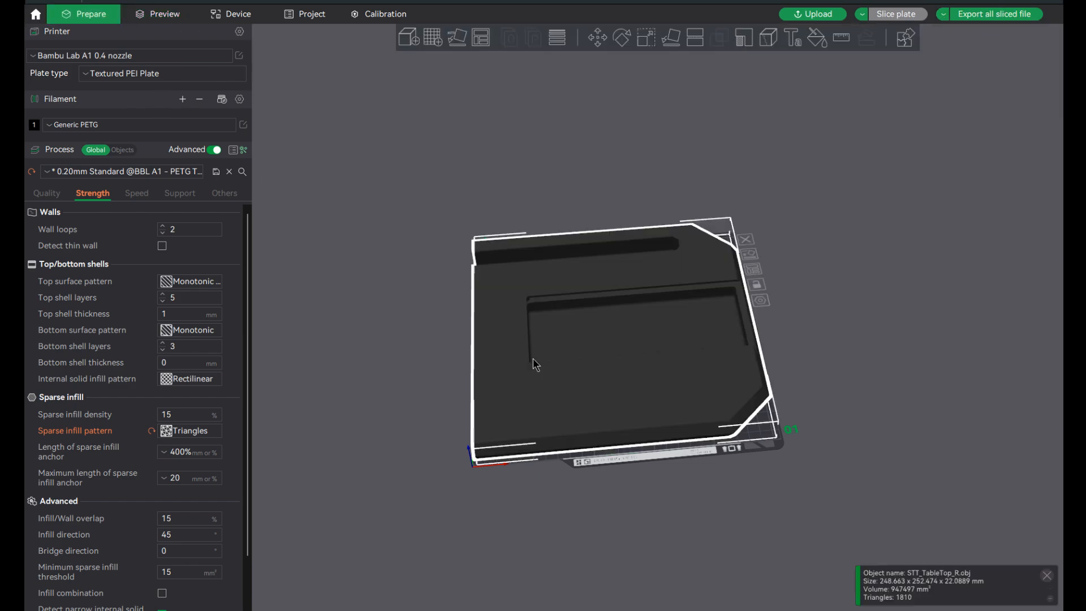
Remove the right tabletop piece and review the support settings for the left piece.
key(Delete)
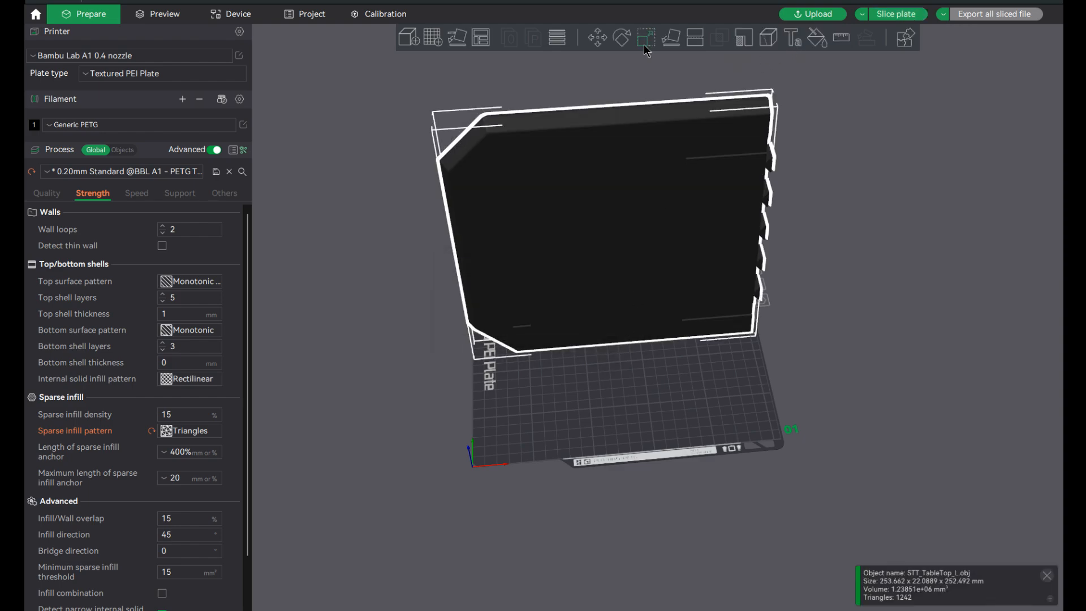
click(180, 193)
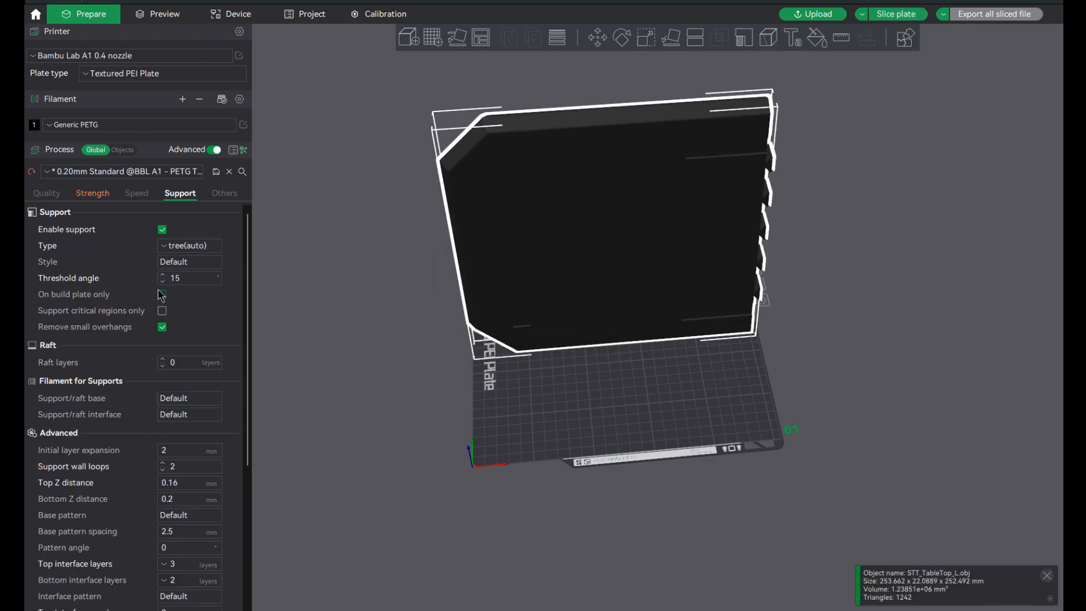
scroll(178, 382, down, 5)
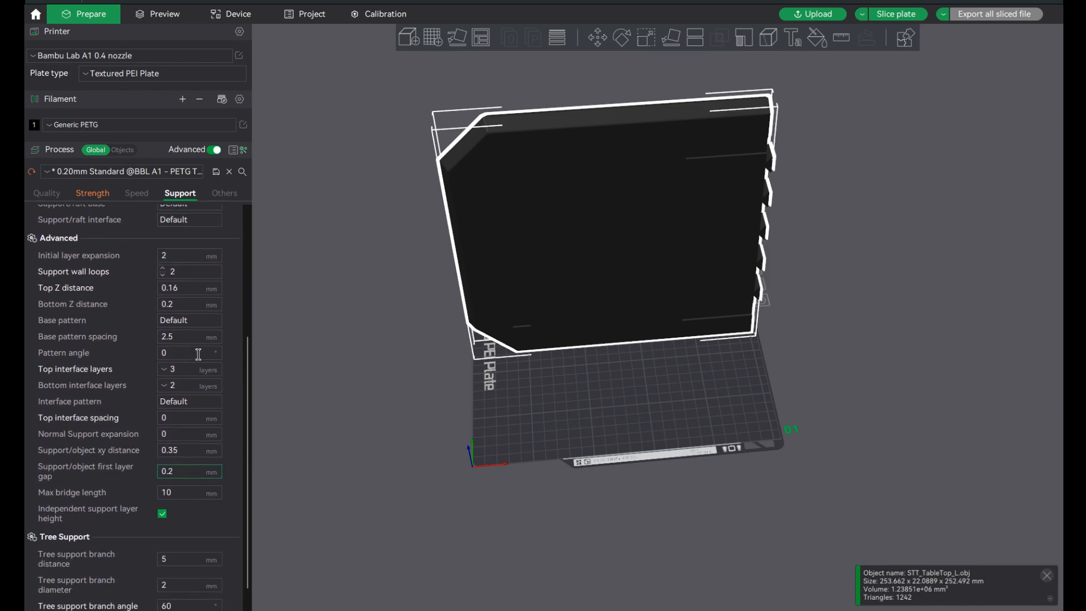
scroll(198, 354, up, 5)
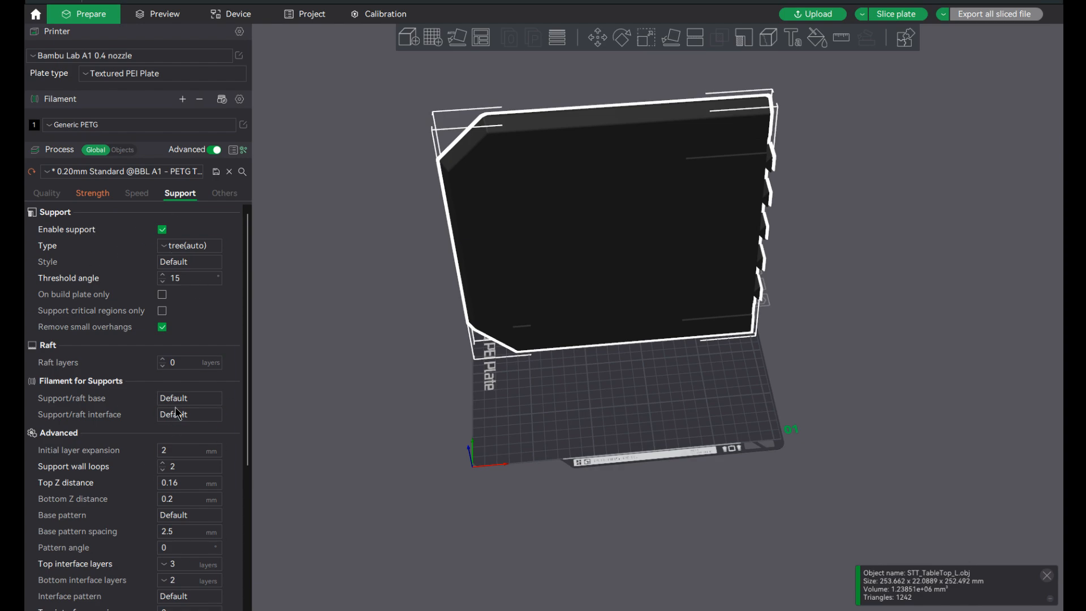
scroll(180, 415, down, 5)
scroll(180, 414, down, 3)
scroll(180, 415, down, 2)
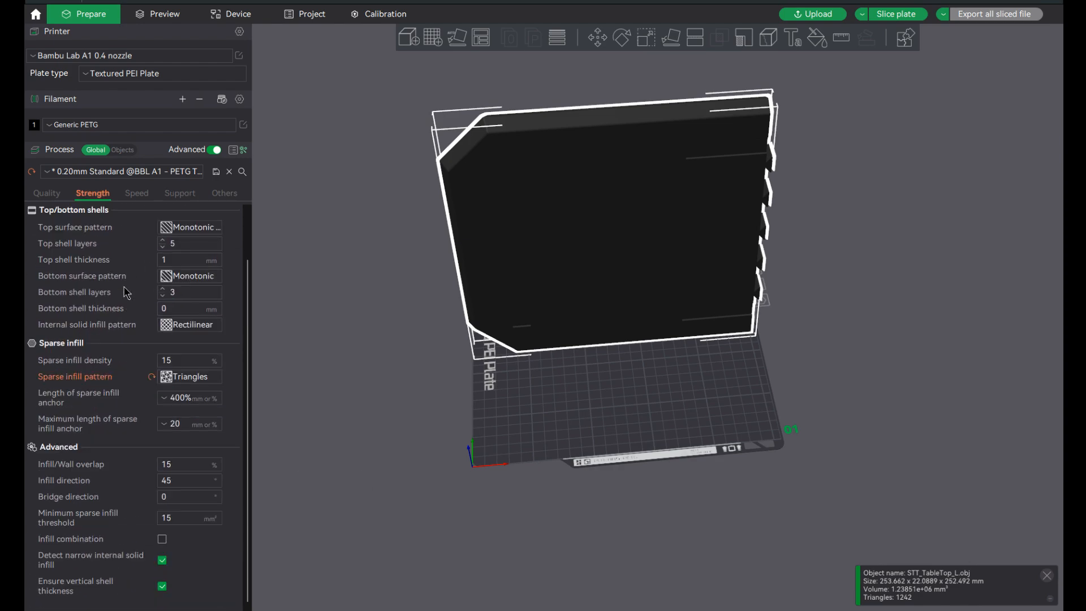
scroll(204, 248, up, 3)
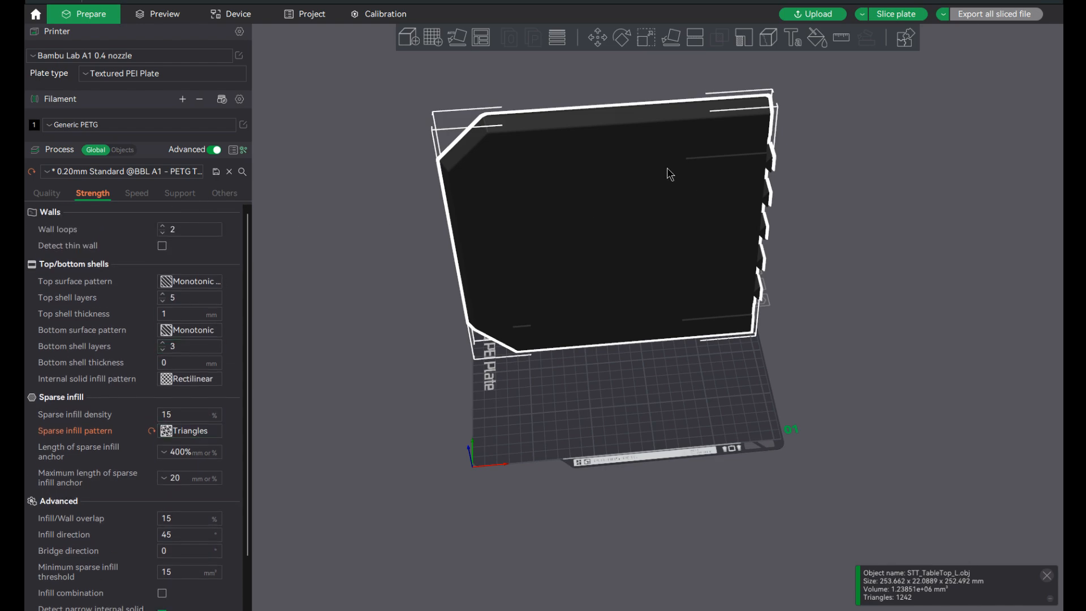
mouse_move(651, 487)
mouse_down()
mouse_move(738, 483)
mouse_move(664, 485)
mouse_up()
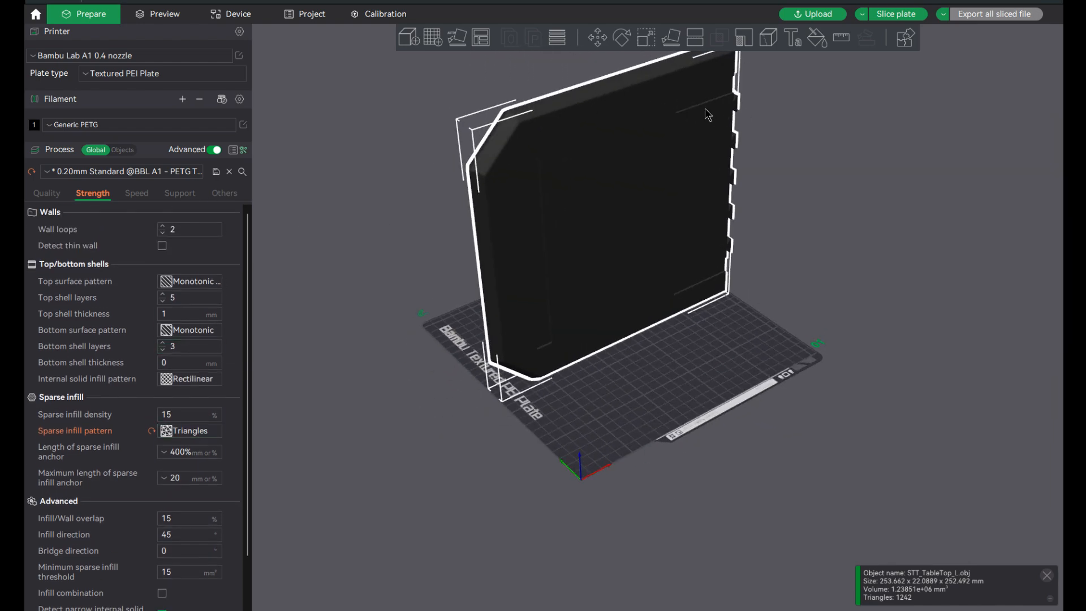
Rotate the left tabletop piece 90° about X to lay it flat, then clear the plate.
click(624, 38)
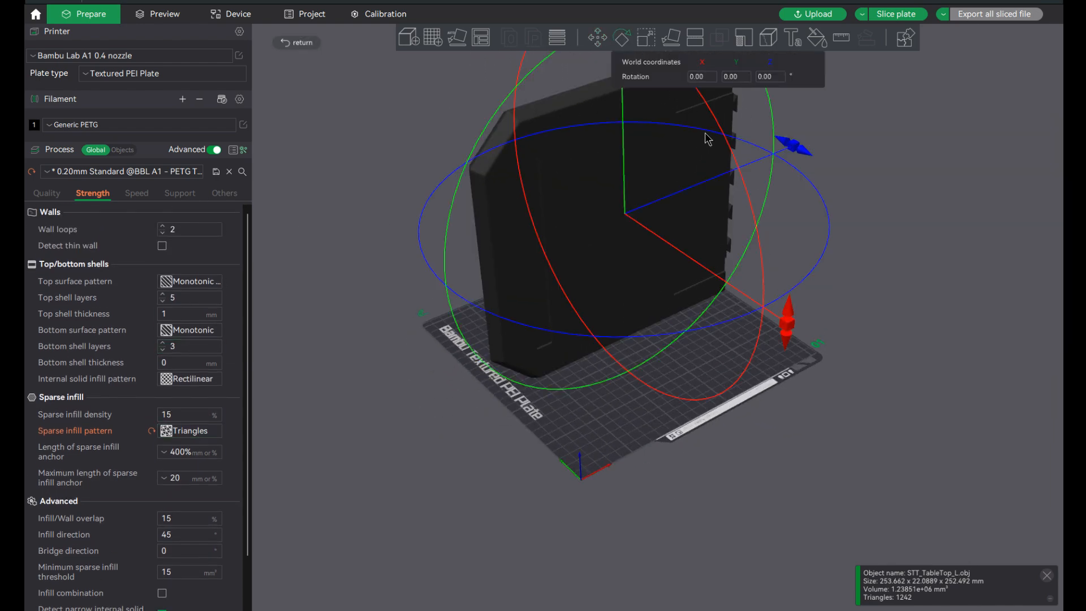
click(697, 77)
text(0)
key(Return)
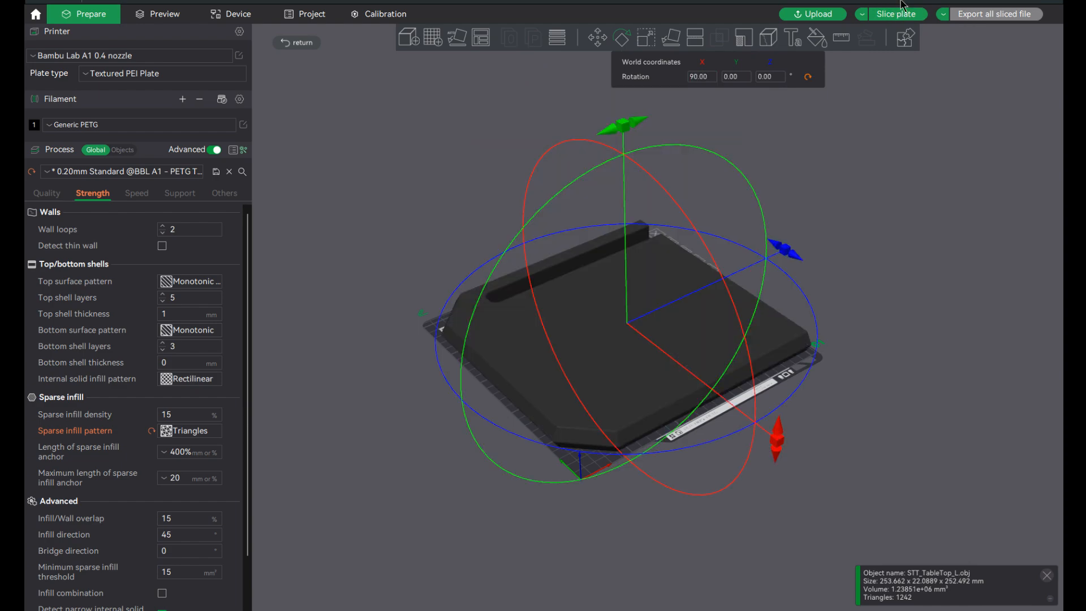
click(895, 14)
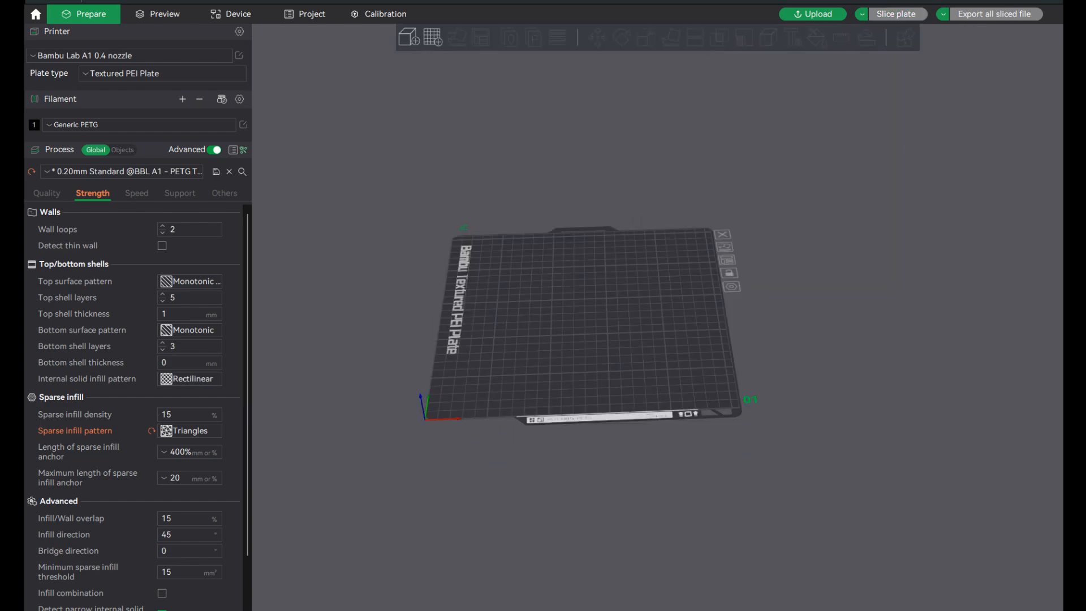
Load the right outer leg, stand it up with a Y rotation and spin it about 45°.
drag(915, 338, 613, 298)
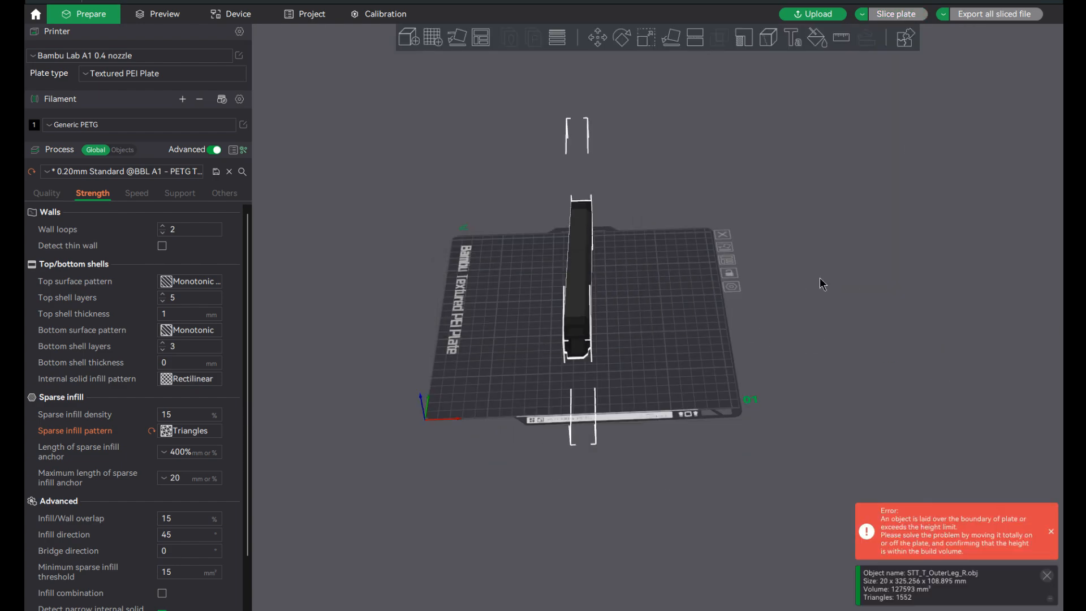
drag(770, 429, 752, 433)
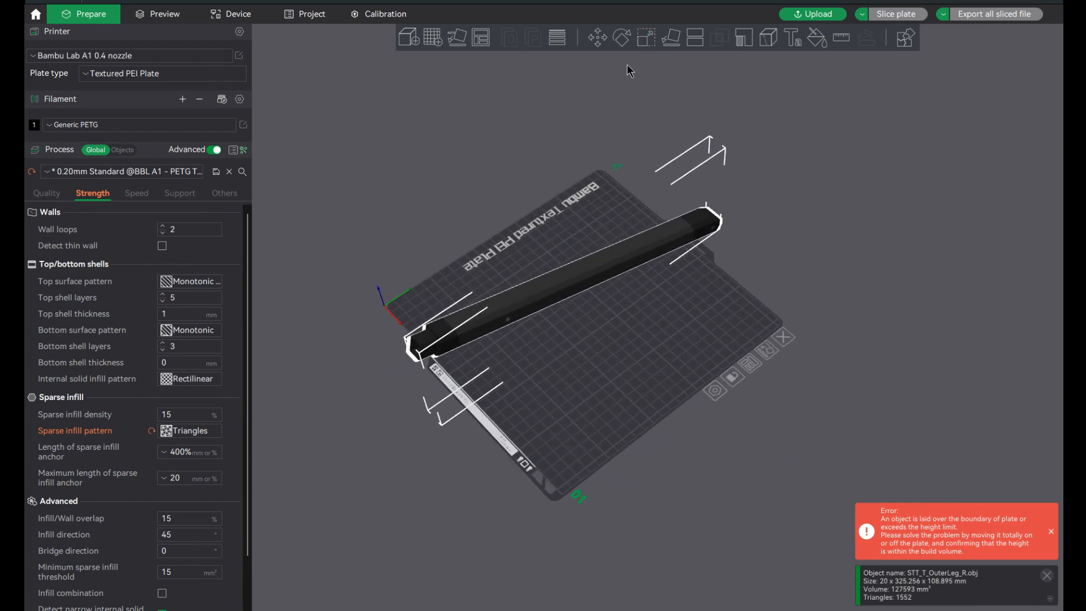
key(r)
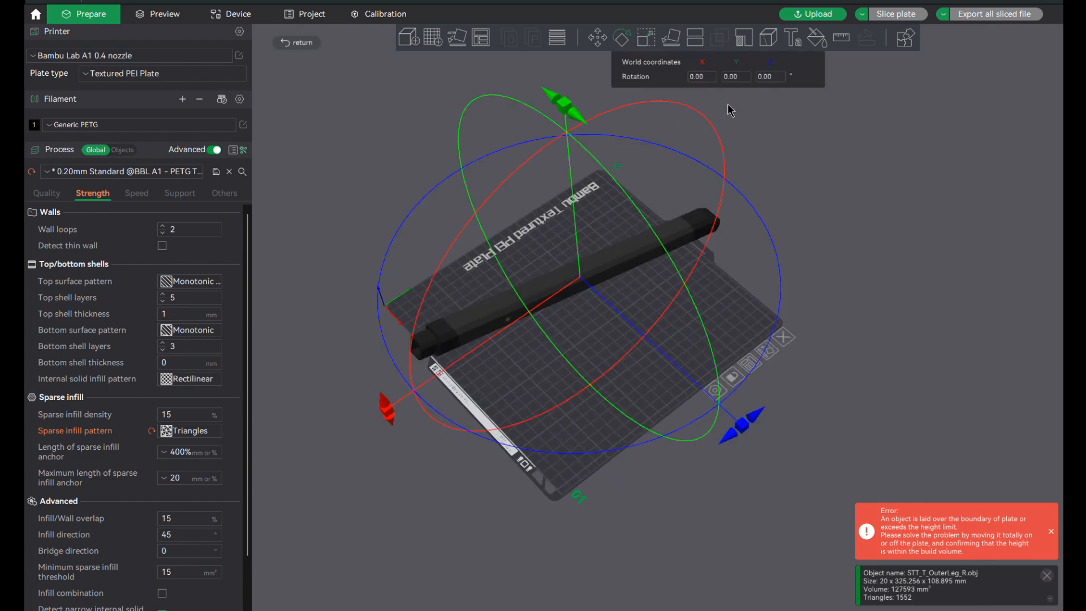
click(730, 76)
text(-90)
key(Return)
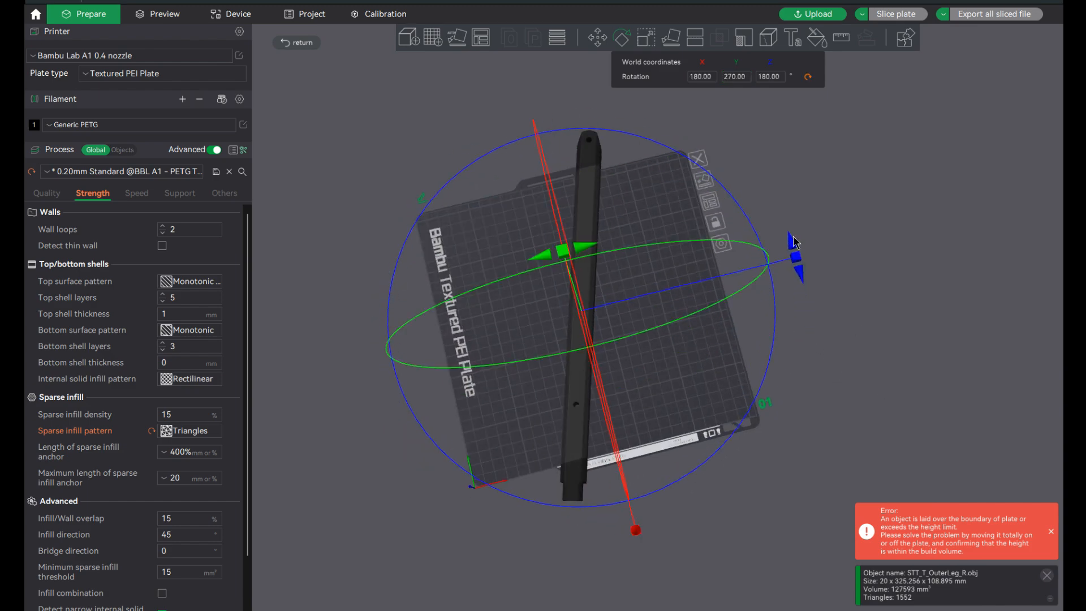
mouse_move(791, 242)
mouse_down()
mouse_move(616, 210)
mouse_move(632, 144)
mouse_up()
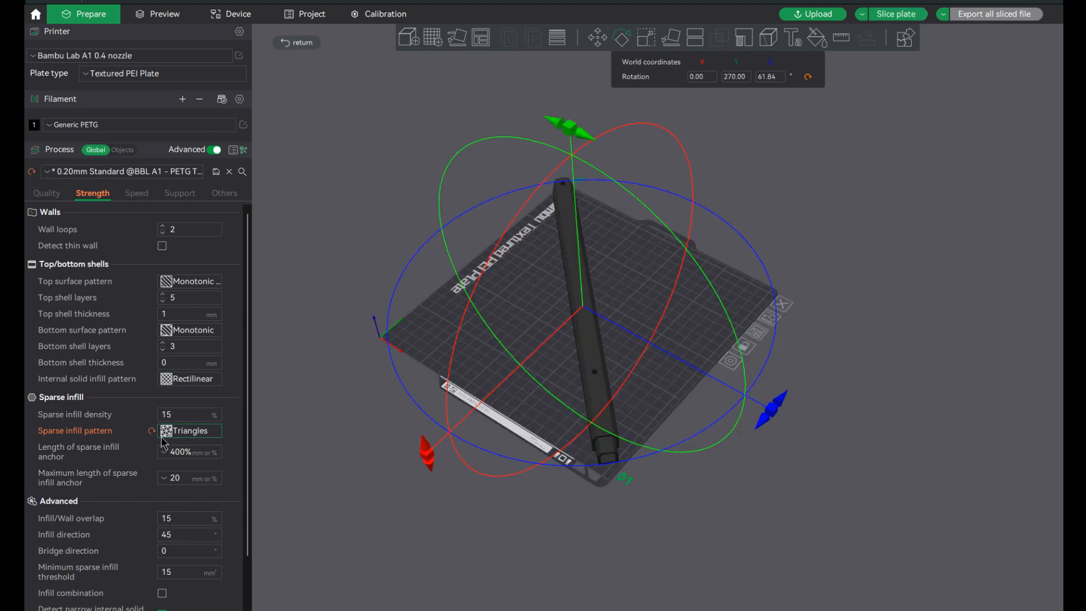
Set Gyroid infill at 60% density and four wall loops.
click(185, 431)
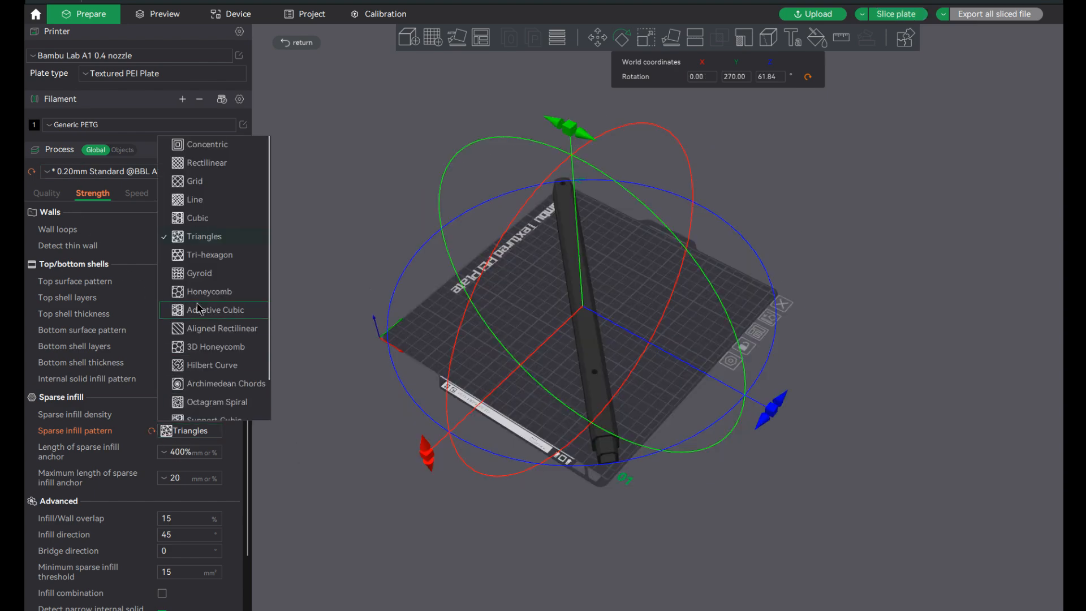
click(200, 274)
click(185, 414)
text(60)
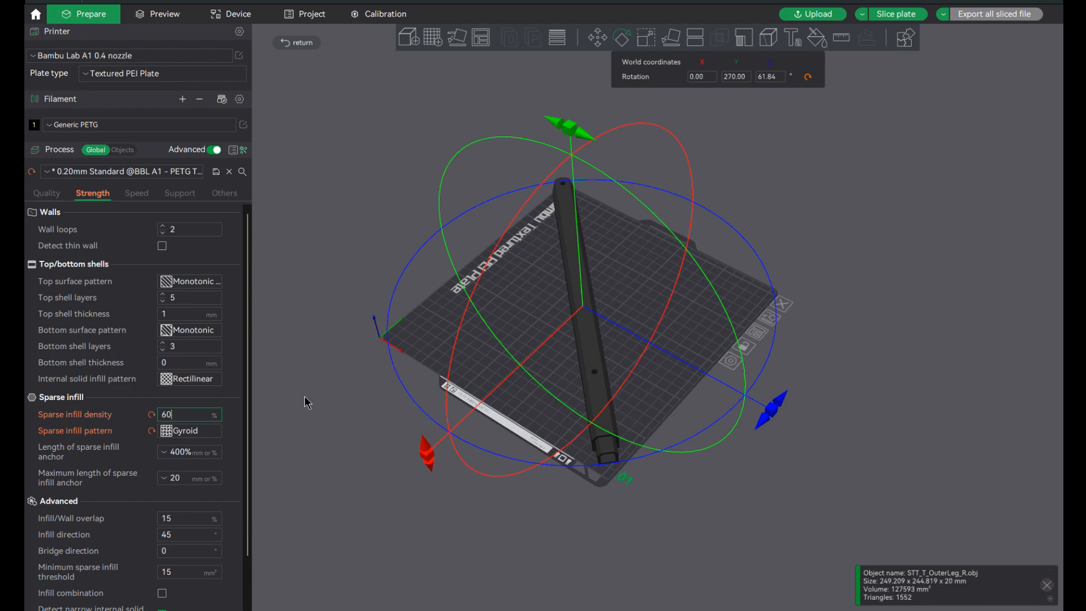
double_click(189, 230)
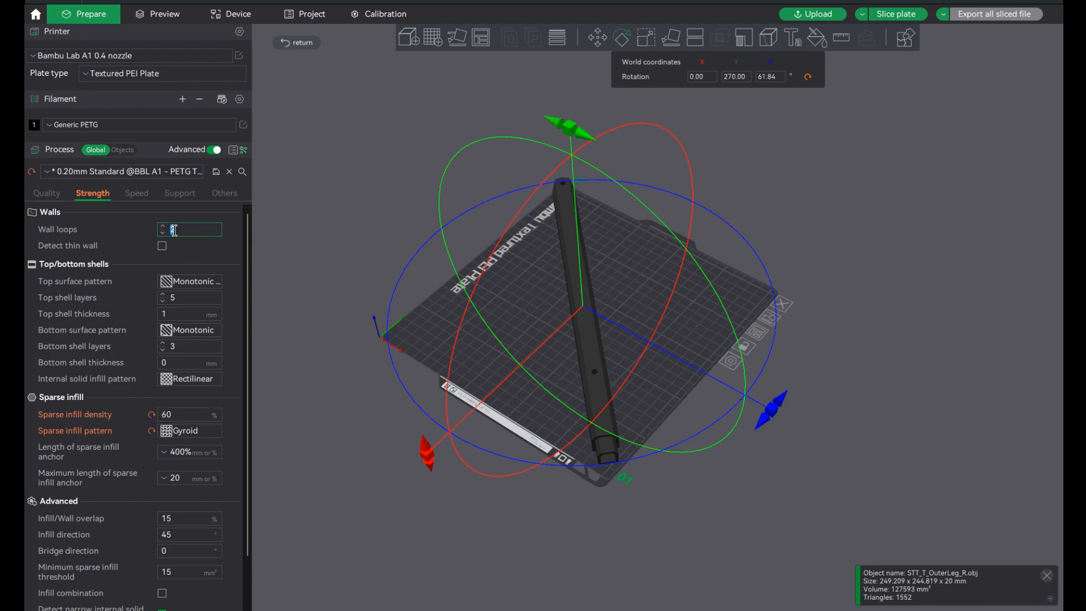
text(4)
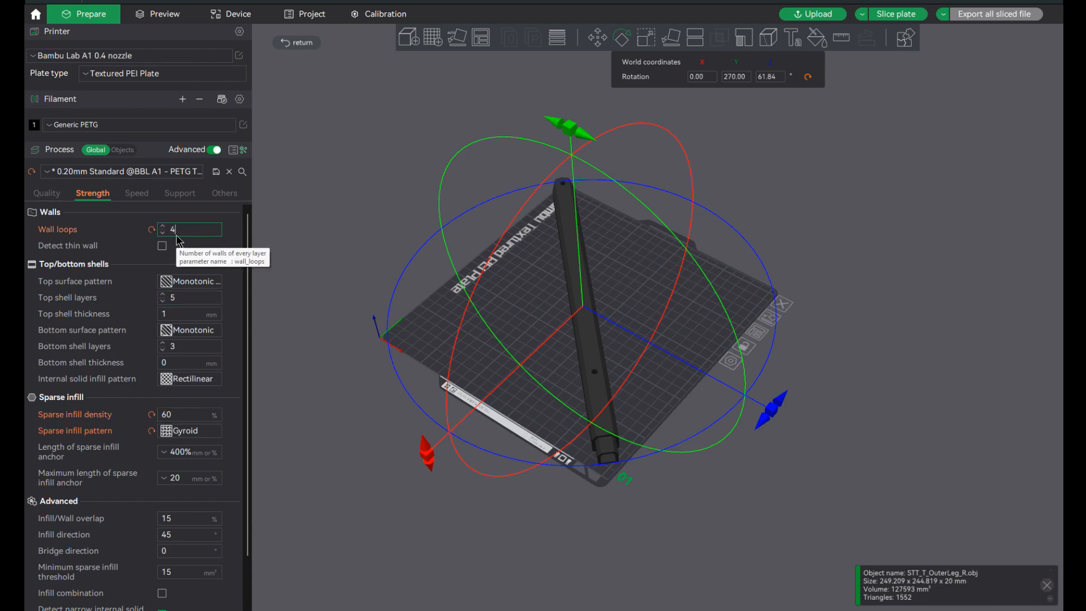
mouse_move(831, 254)
mouse_down()
mouse_move(711, 244)
mouse_move(594, 323)
mouse_up()
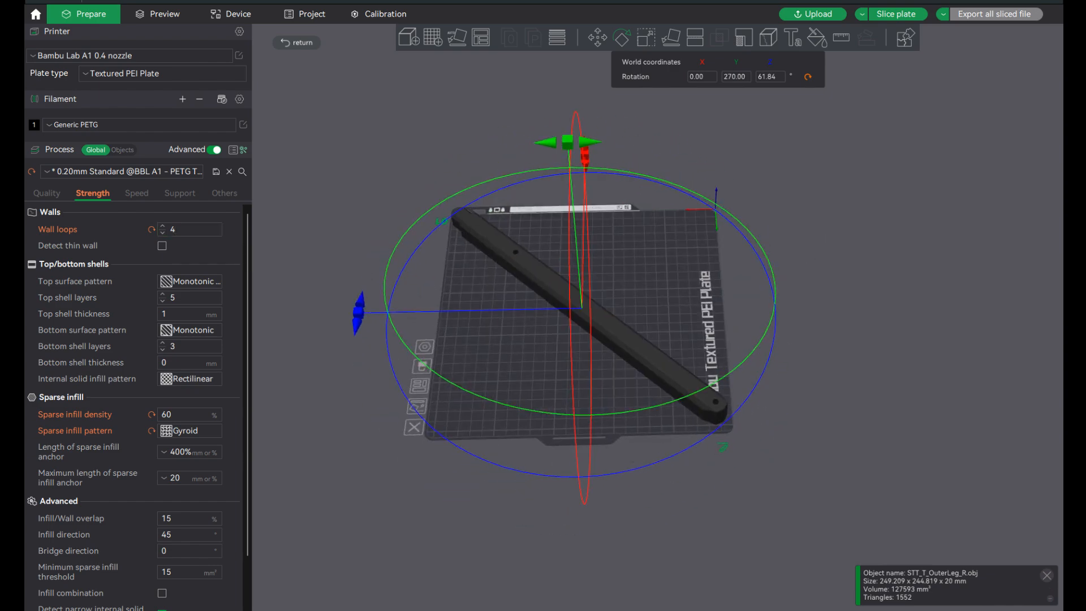
drag(873, 415, 866, 373)
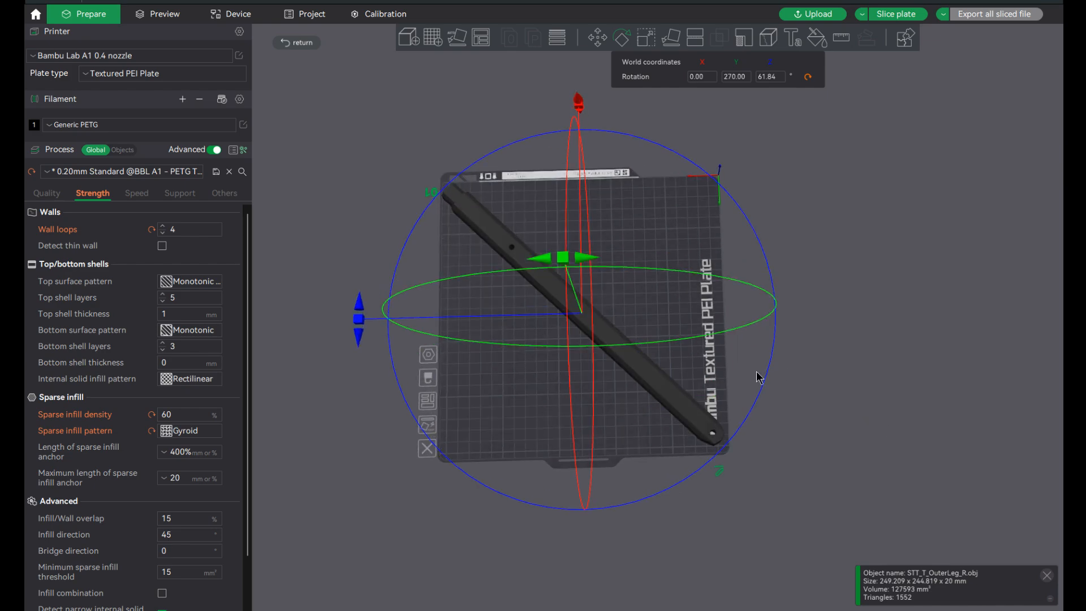
Add the R bar and lay it flat with 90° X and 90° Y rotations.
drag(1034, 443, 677, 243)
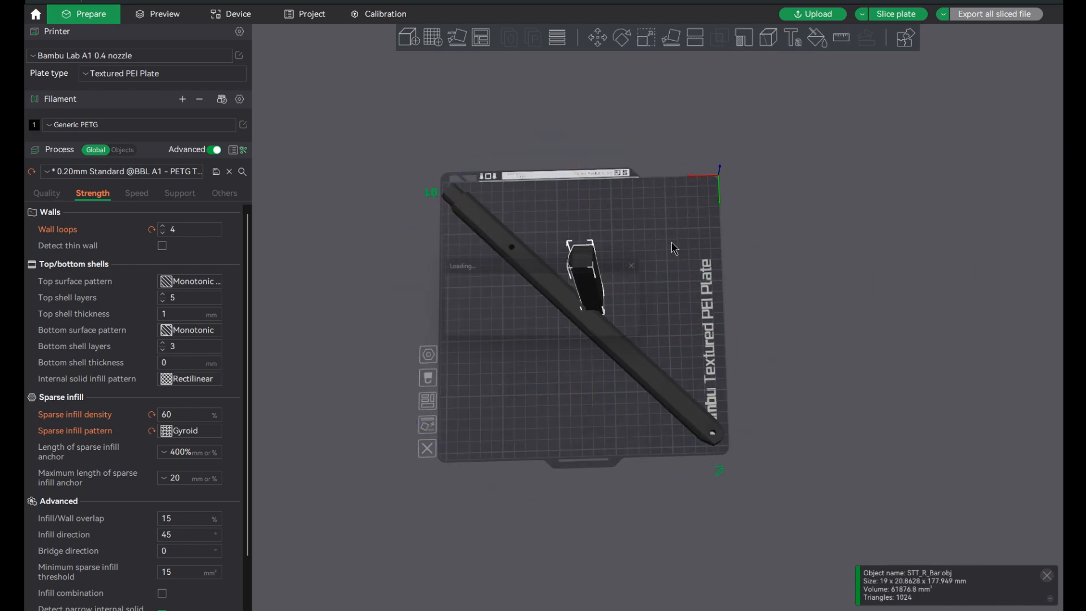
mouse_move(629, 298)
mouse_down()
mouse_move(644, 269)
mouse_move(639, 292)
mouse_move(637, 280)
mouse_up()
click(621, 37)
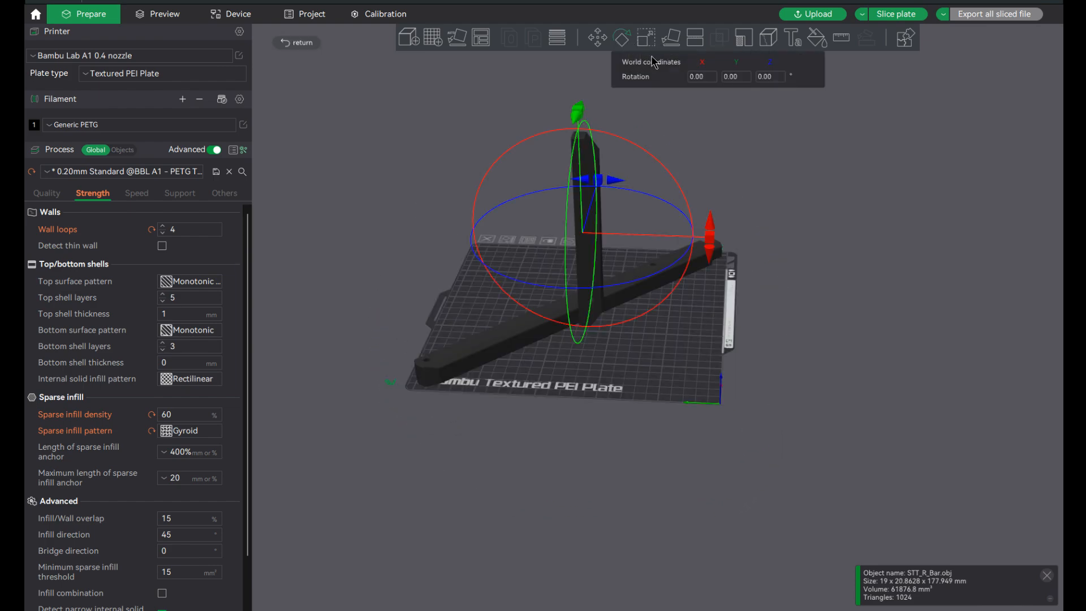
click(697, 76)
text(90)
key(Return)
mouse_move(827, 108)
mouse_down()
mouse_move(811, 162)
mouse_move(805, 123)
mouse_up()
click(732, 77)
text(90)
key(Return)
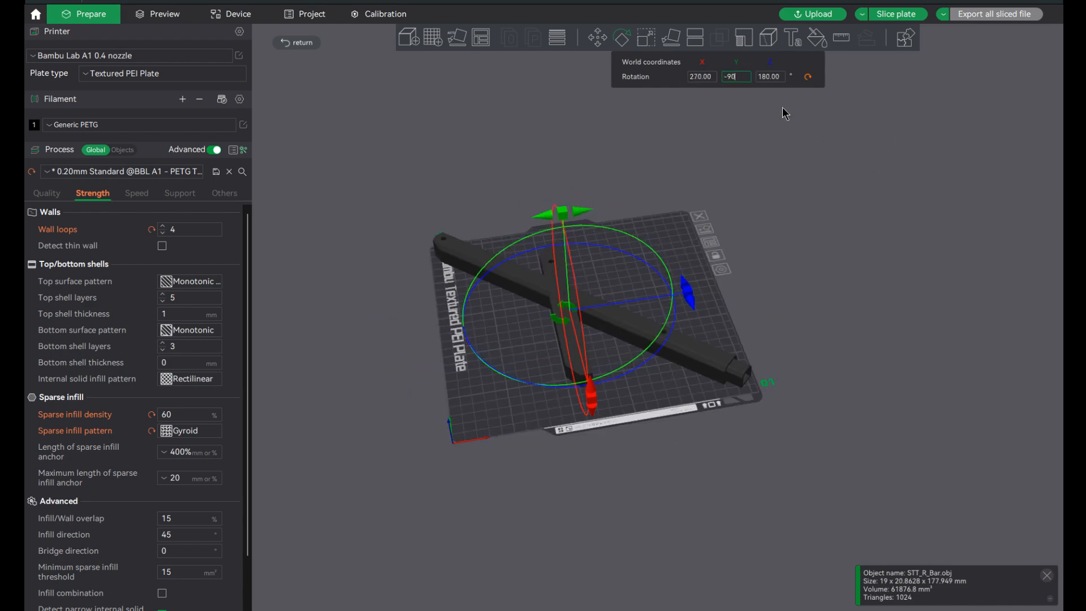
key(Return)
drag(784, 113, 693, 266)
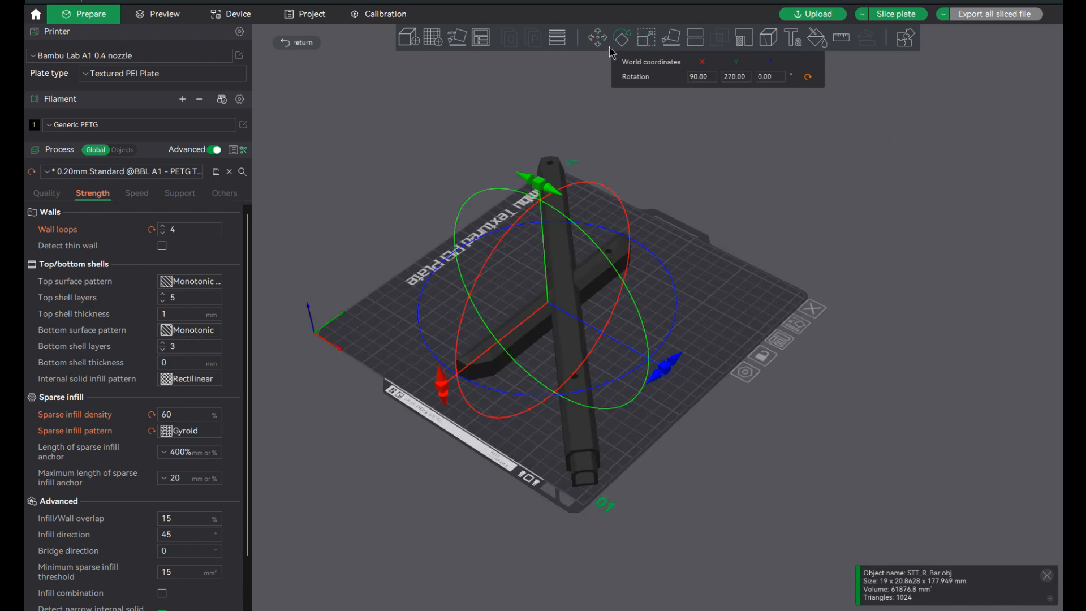
Move the R bar near the plate's upper-left edge.
click(483, 127)
drag(483, 330, 424, 294)
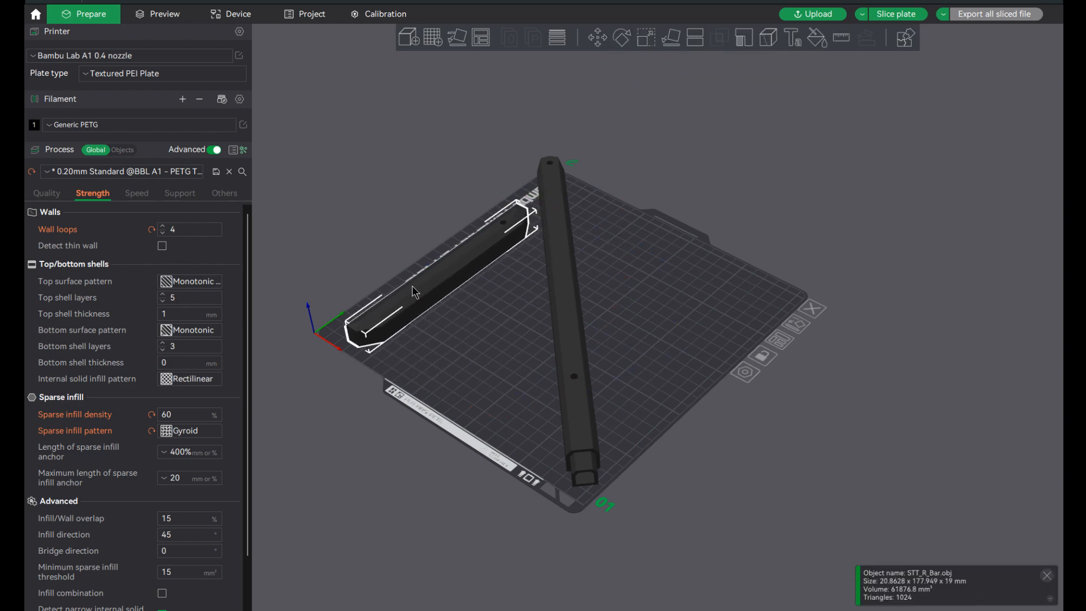
Add the cylindrical bar and turn it 90° about Z so it fits within the plate.
drag(589, 245, 590, 245)
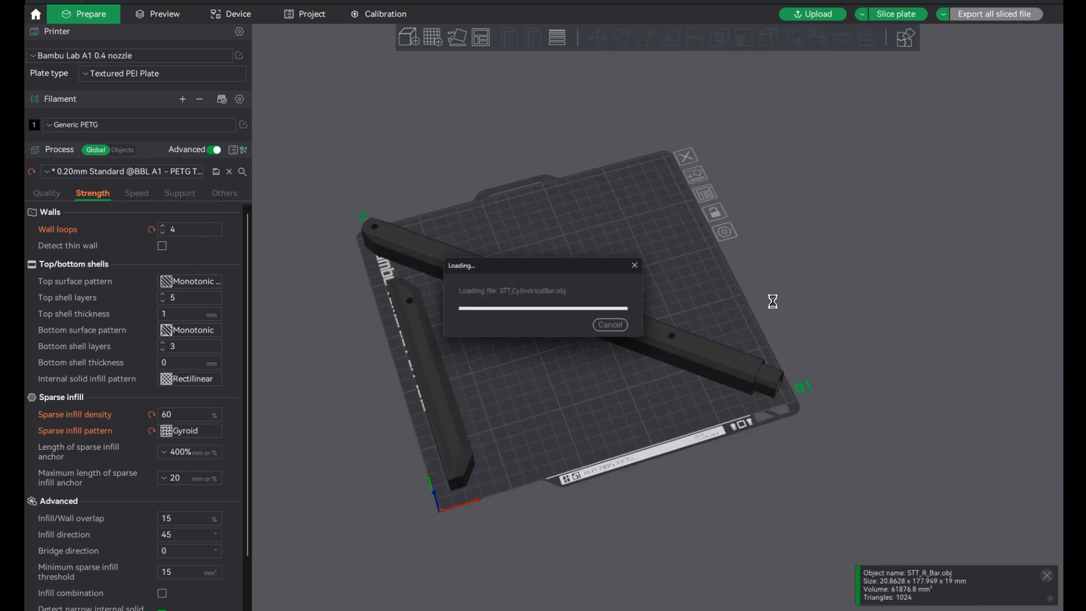
drag(858, 319, 822, 312)
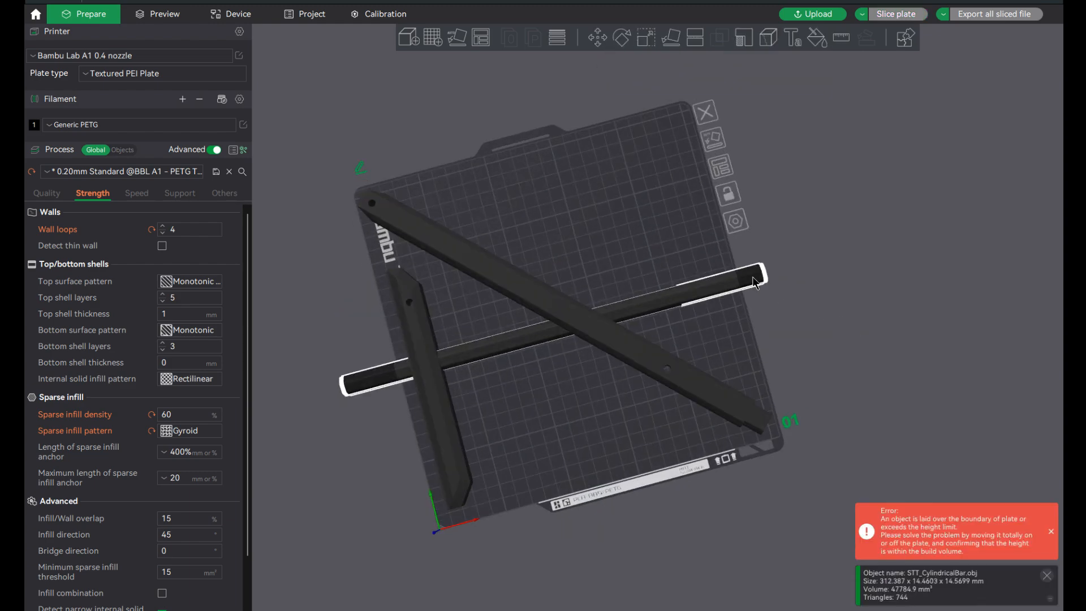
click(622, 37)
click(765, 77)
text(90)
key(Return)
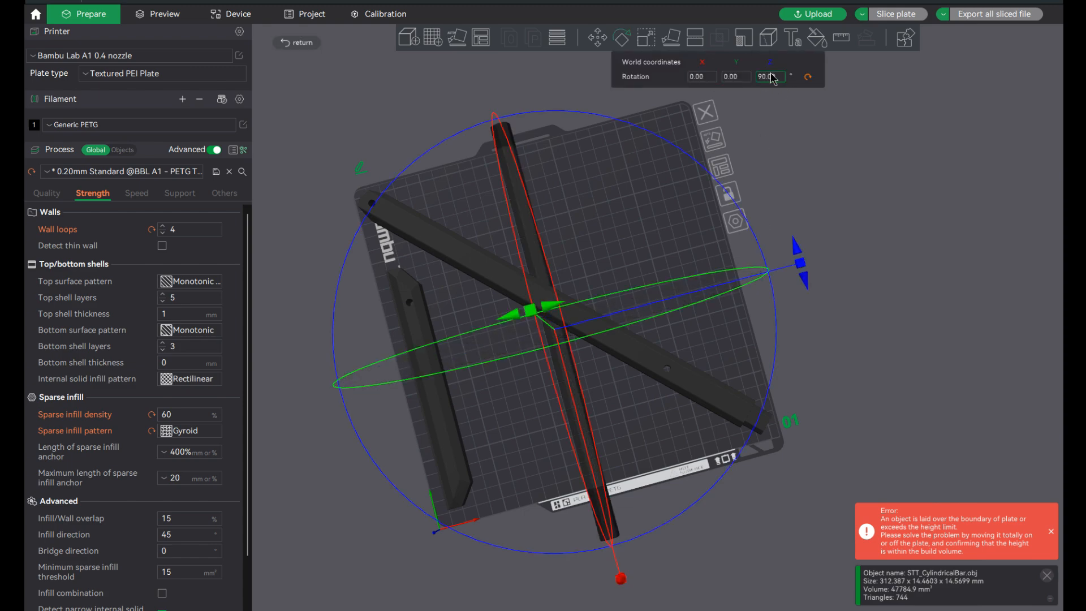
click(768, 77)
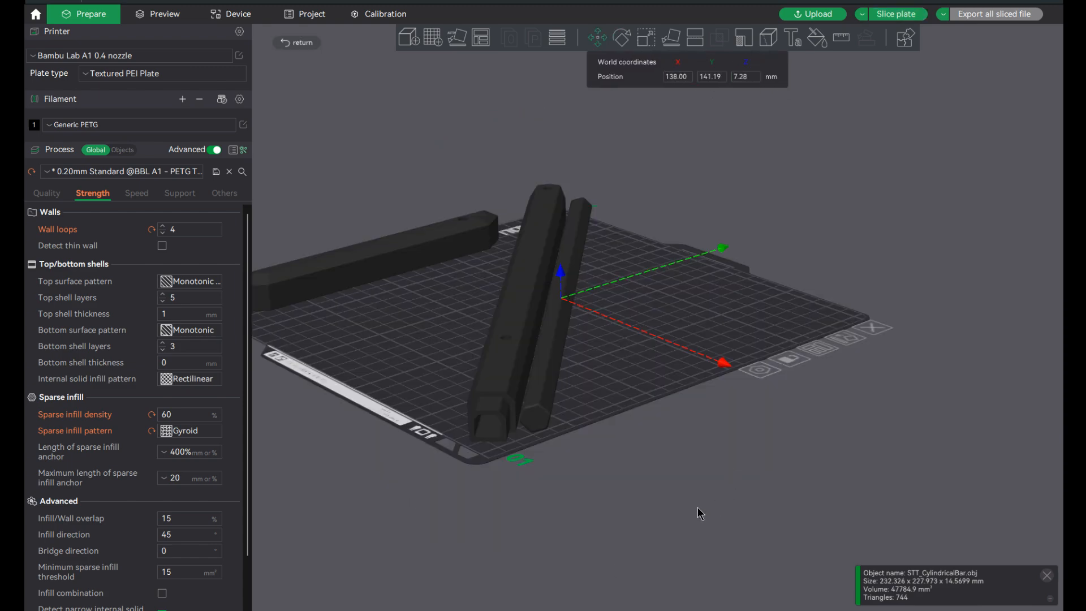
drag(664, 328, 715, 460)
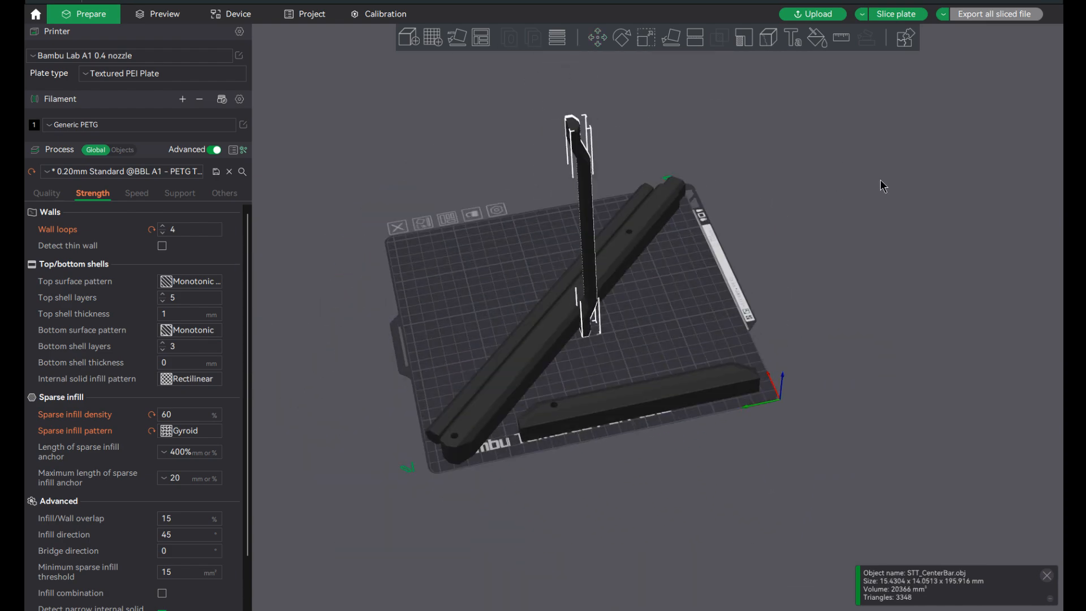
Lay the centre bar flat with X and Y rotations.
click(622, 37)
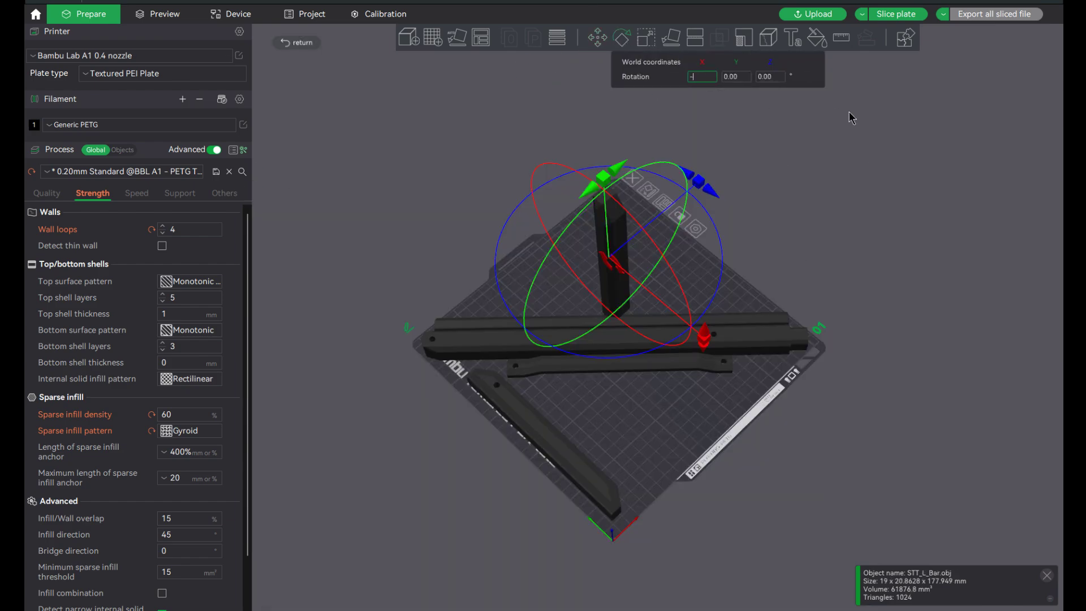
text(90)
key(Return)
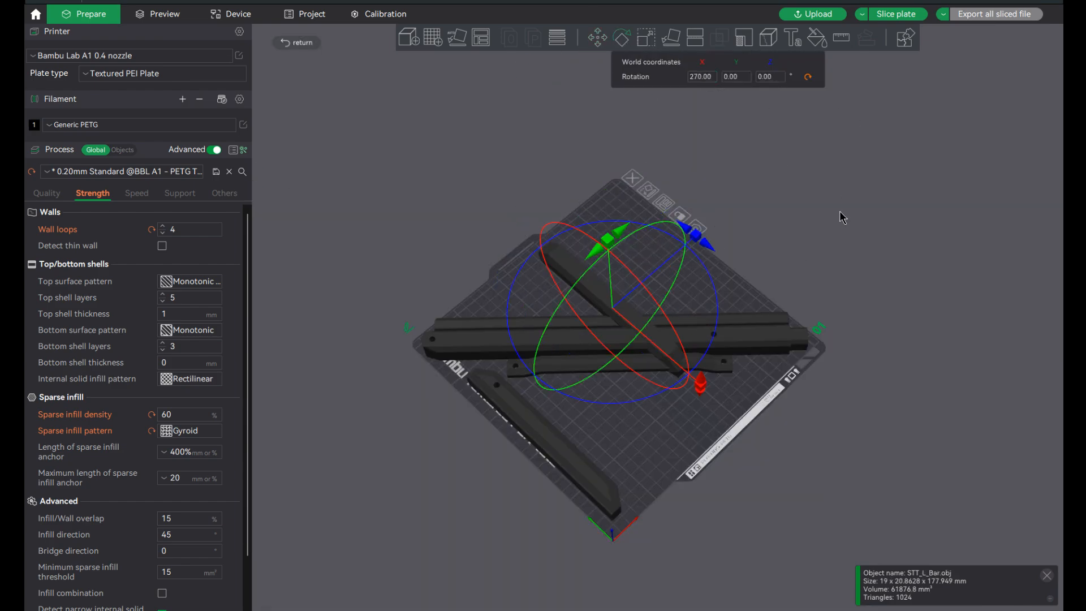
drag(839, 218, 780, 138)
click(744, 81)
text(0)
key(Return)
Move the L bar to the plate's right edge and add the F bar.
click(926, 227)
click(632, 289)
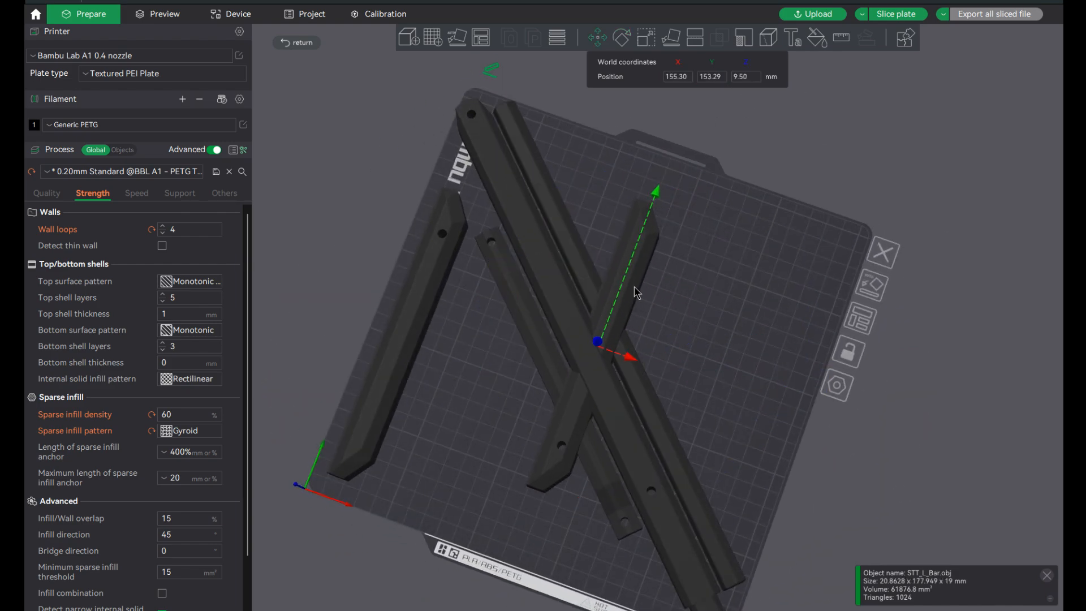
drag(805, 309, 828, 318)
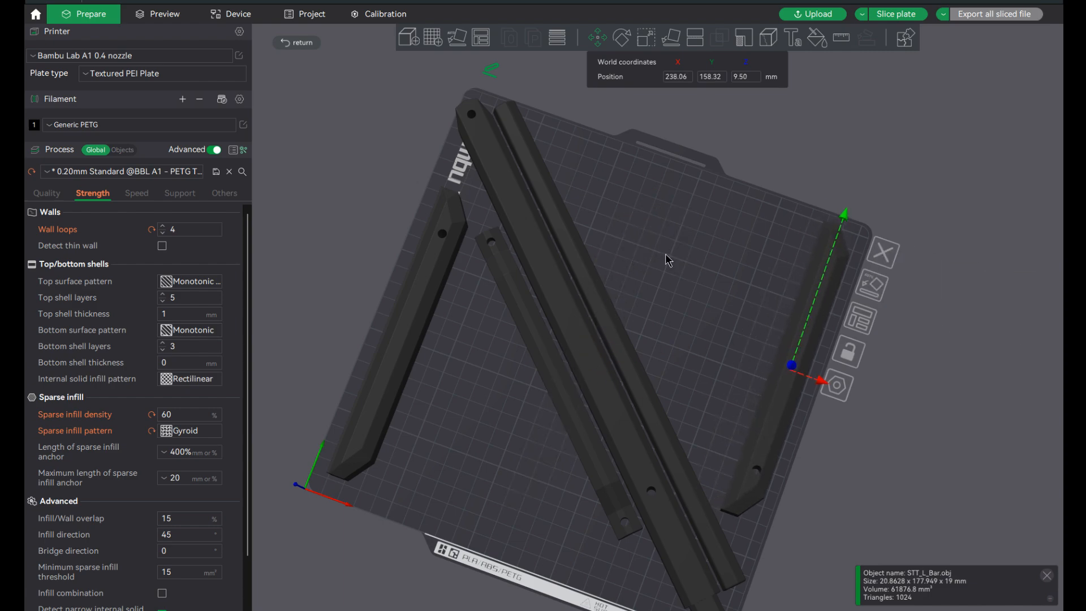
drag(956, 299, 667, 254)
mouse_move(733, 320)
mouse_down()
mouse_move(763, 276)
mouse_move(717, 310)
mouse_move(726, 25)
mouse_up()
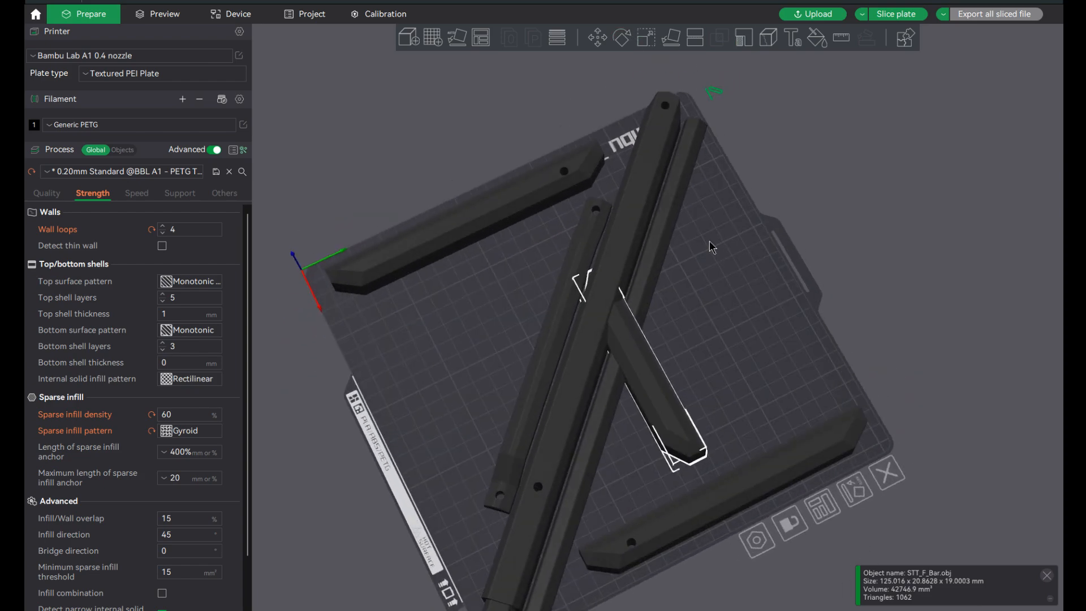
Rotate the F bar and move it beside the upper-left bar.
click(628, 41)
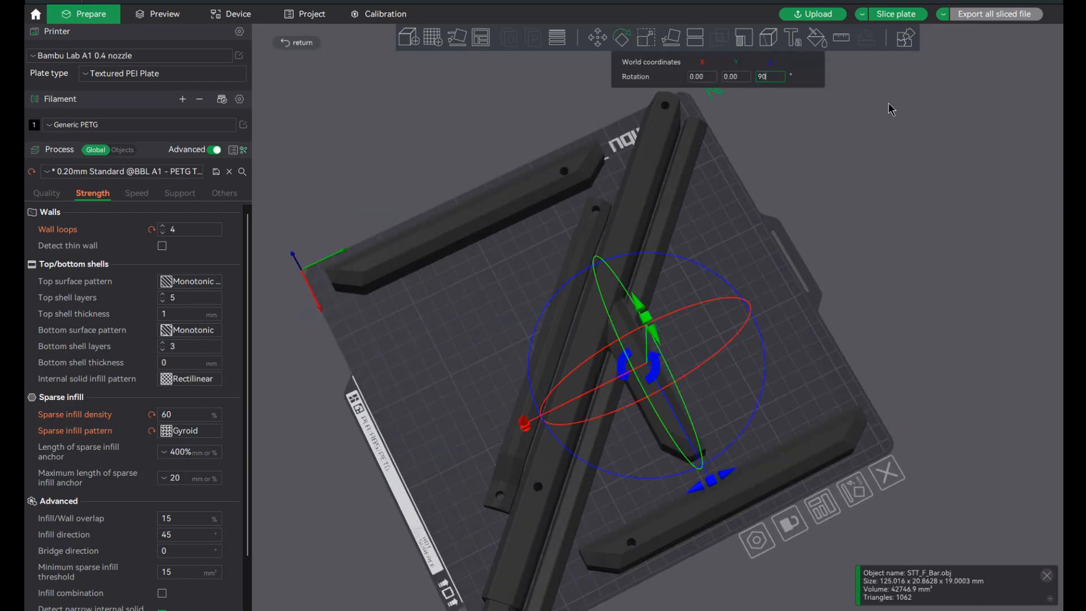
click(598, 37)
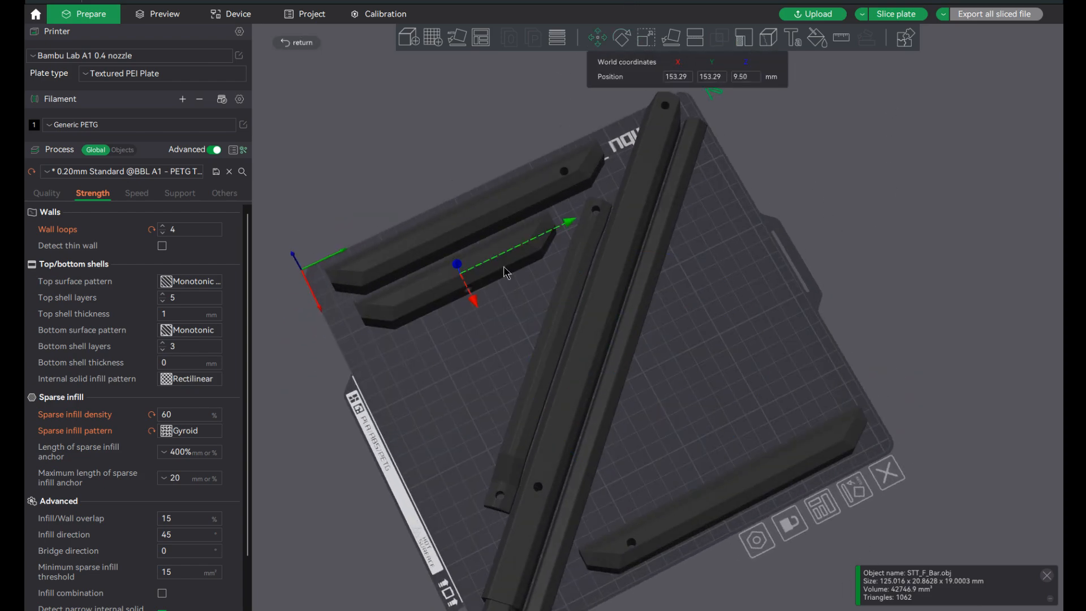
mouse_move(517, 299)
mouse_down()
mouse_move(543, 323)
mouse_move(564, 303)
mouse_up()
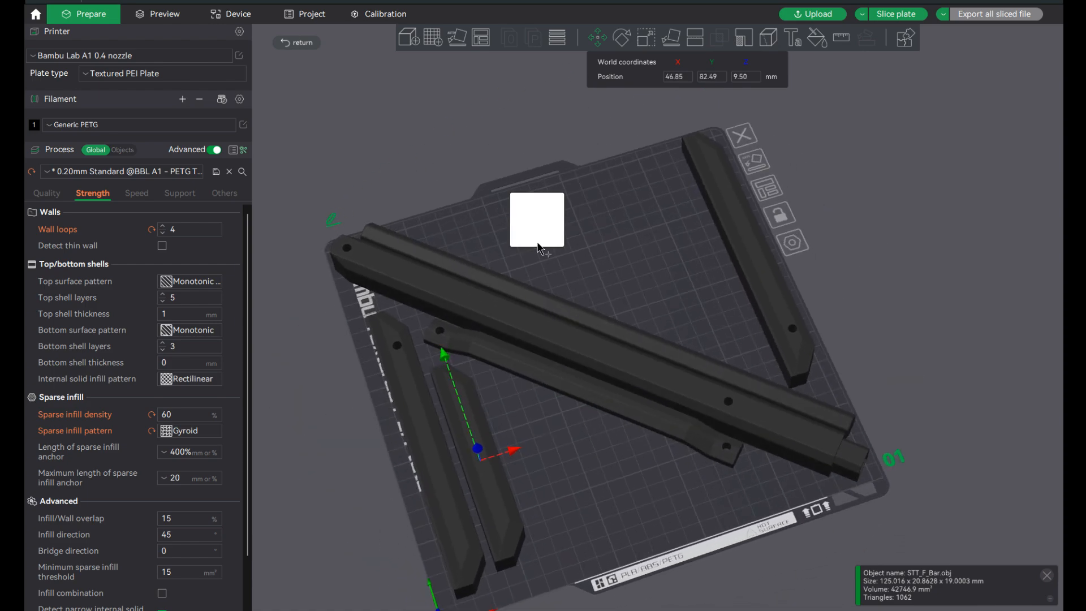
Add the B bar, flip it 180° about X and 90° about Z, and move it toward the right edge.
drag(527, 229, 586, 246)
click(624, 38)
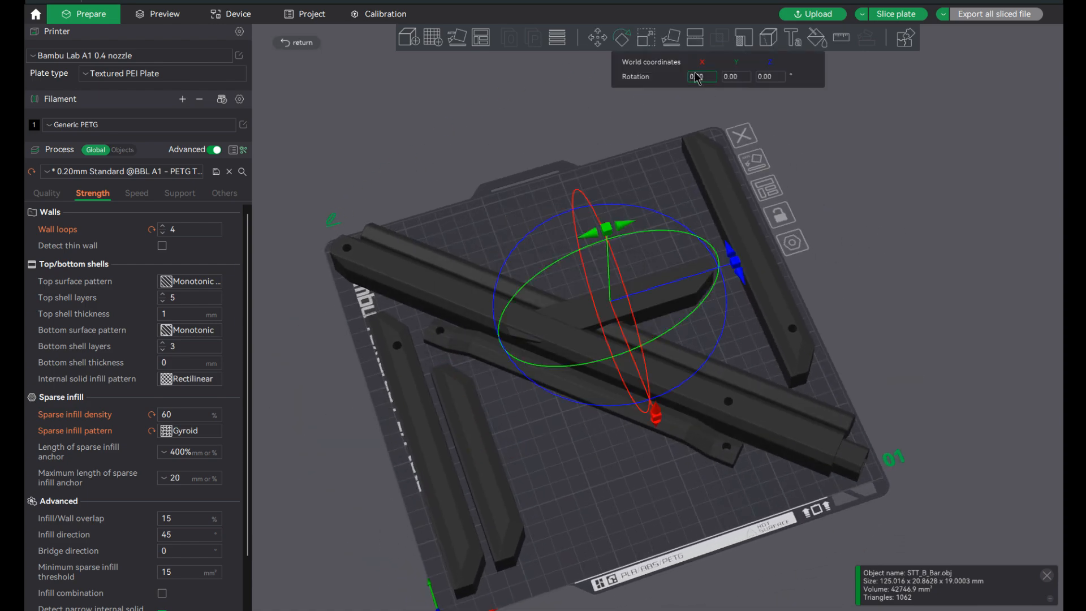
text(80)
key(Return)
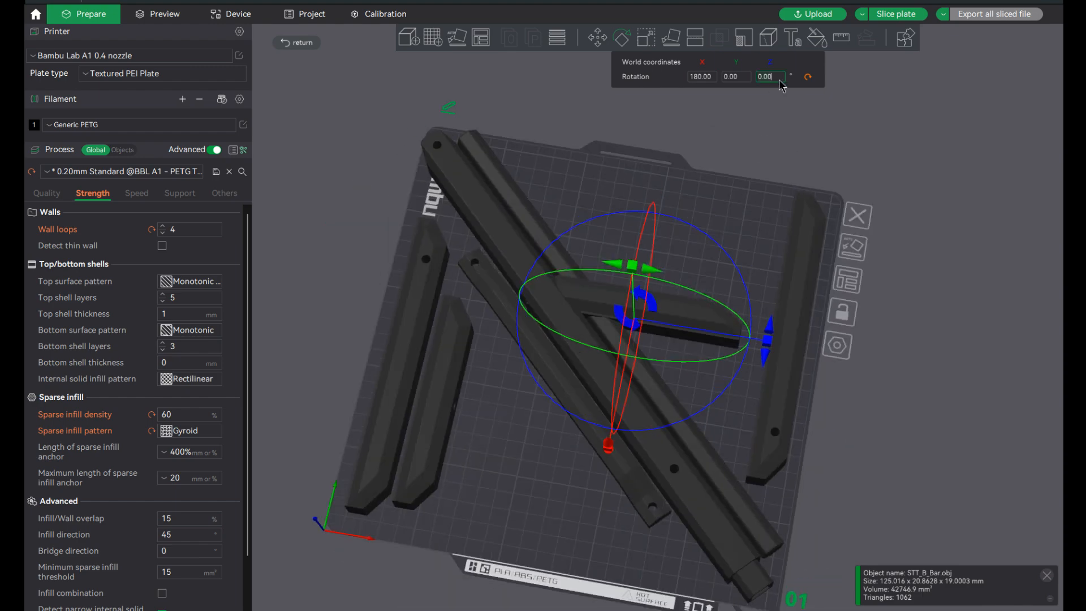
text(90)
key(Return)
key(m)
drag(649, 293, 780, 264)
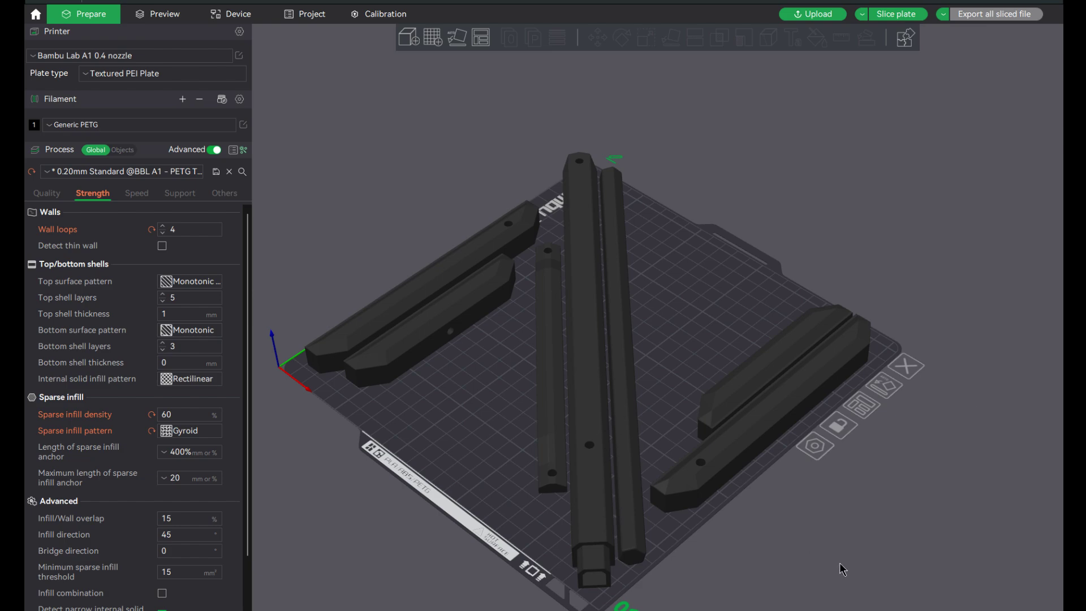
drag(840, 569, 895, 557)
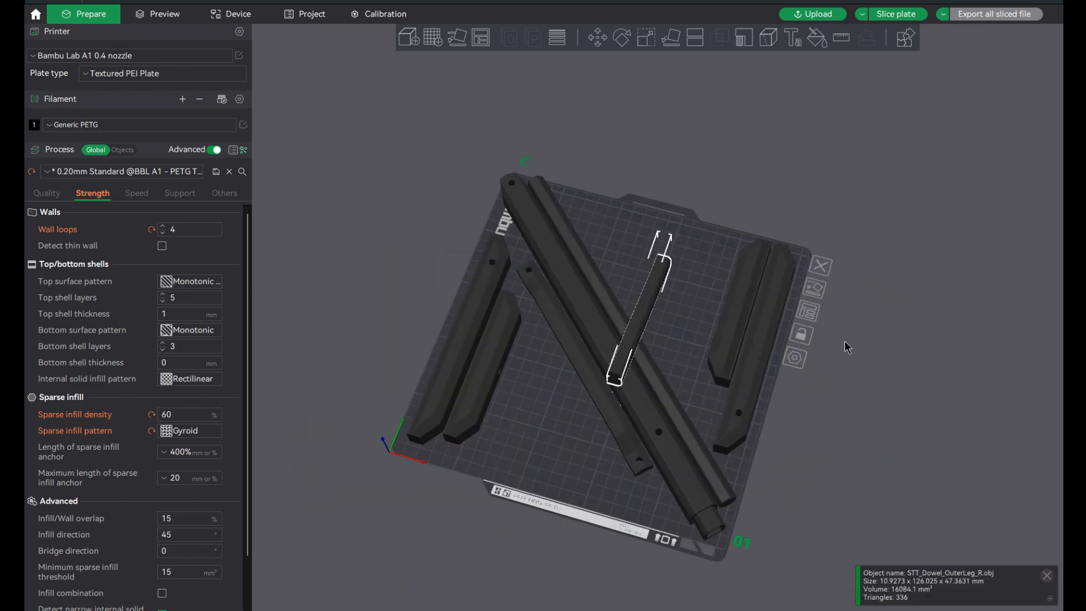
scroll(734, 347, up, 3)
Rotate the outer-leg dowel 90° about Y and spin it about 17° on the plate.
middle_drag(734, 347, 763, 382)
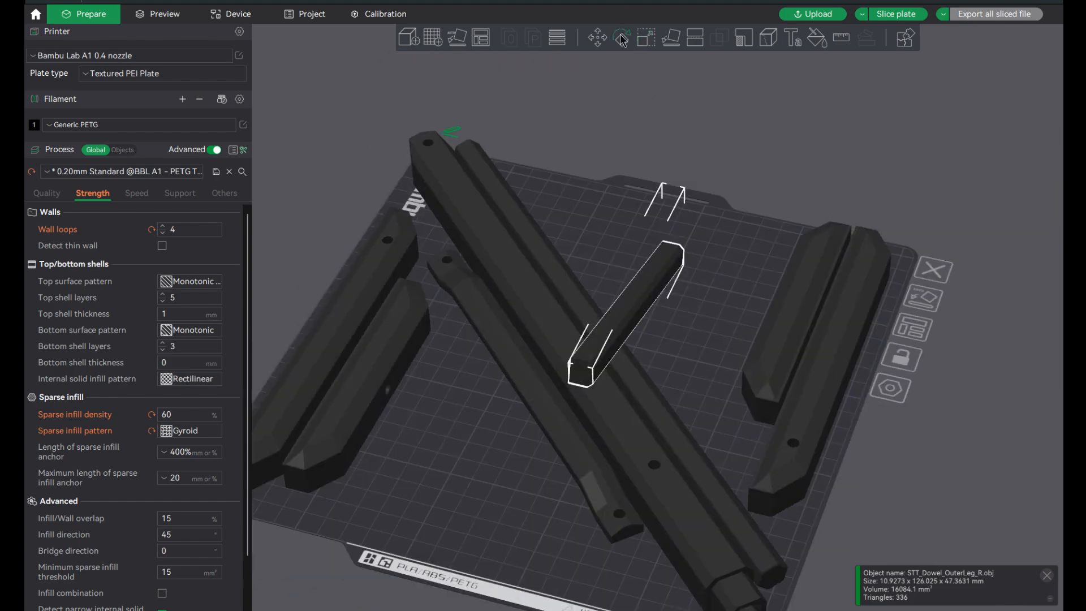
click(622, 39)
drag(629, 171, 608, 172)
click(731, 75)
text(90)
key(Return)
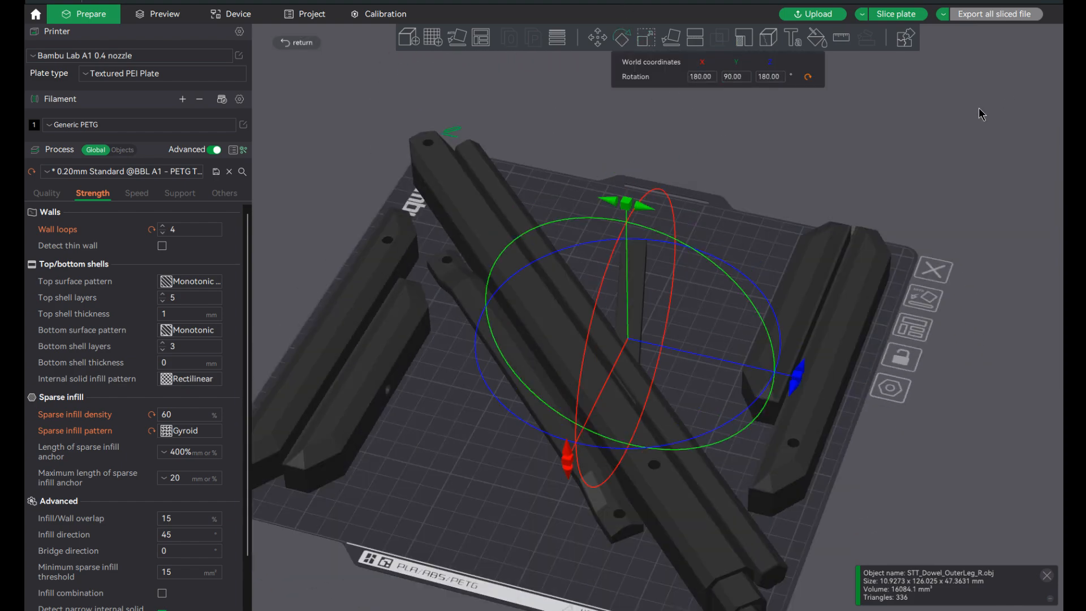
mouse_move(923, 186)
mouse_down()
mouse_move(948, 477)
mouse_move(725, 500)
mouse_up()
drag(406, 476, 442, 464)
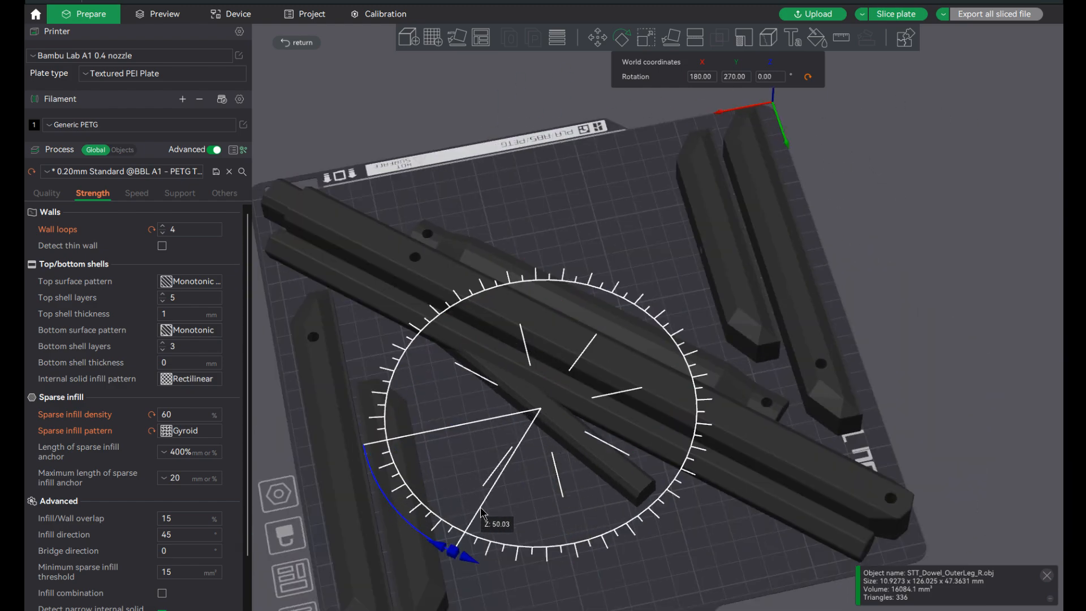
Auto-orient the dowel flat and move it toward the upper right of the plate.
click(466, 39)
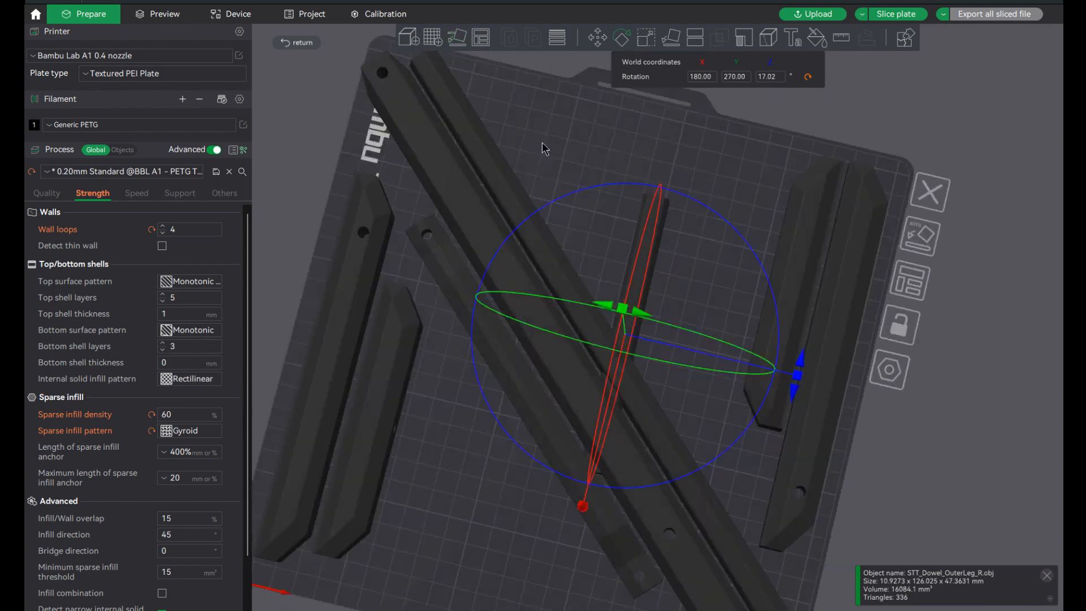
click(597, 39)
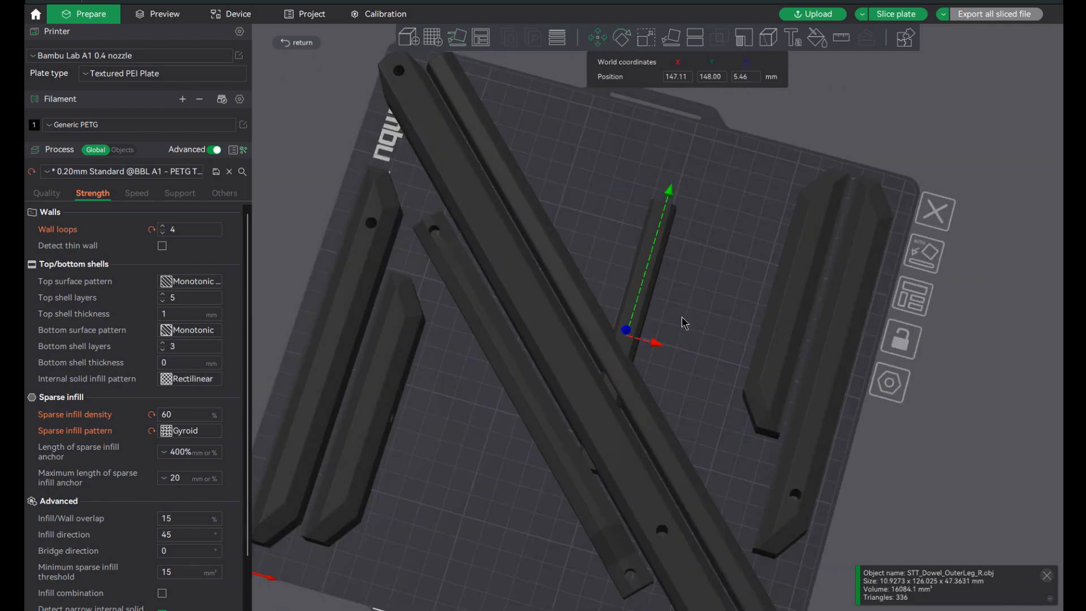
drag(679, 317, 766, 273)
drag(994, 360, 952, 260)
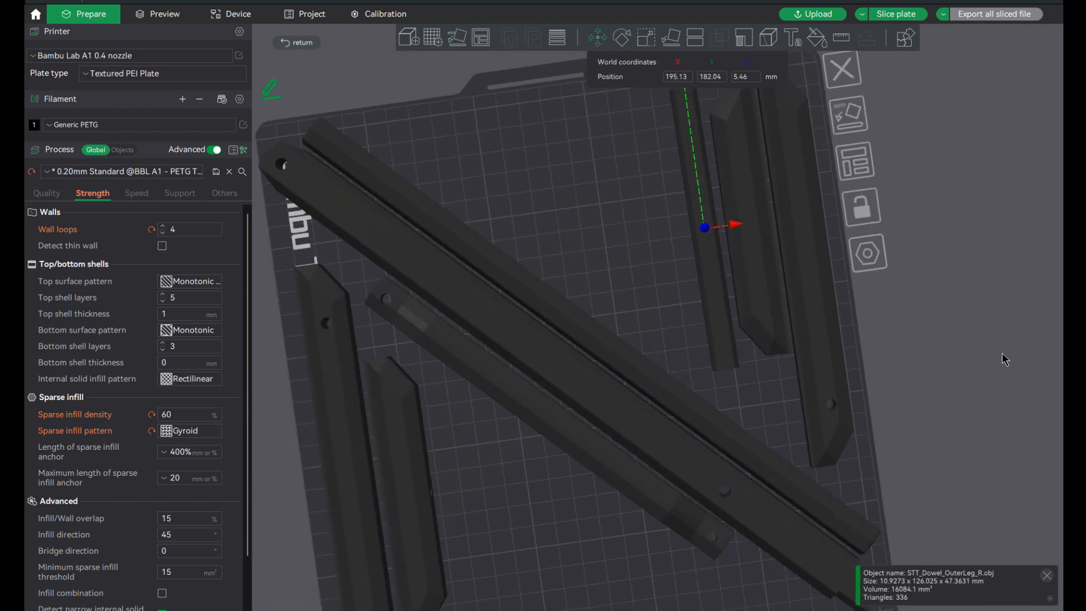
Clone the outer-leg dowel into three more copies lined up beside it.
right_click(711, 223)
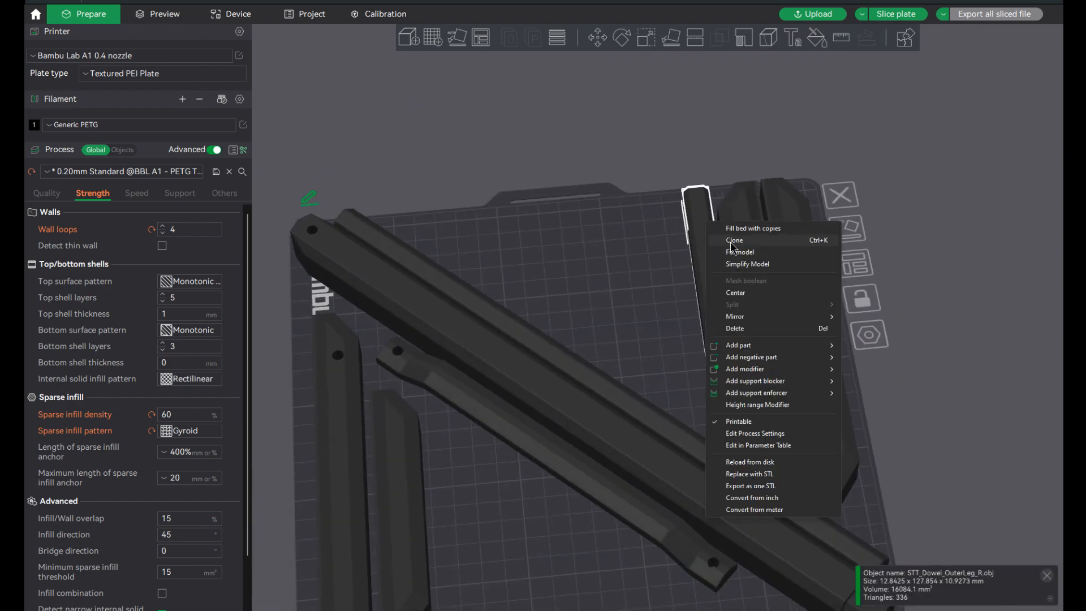
click(732, 241)
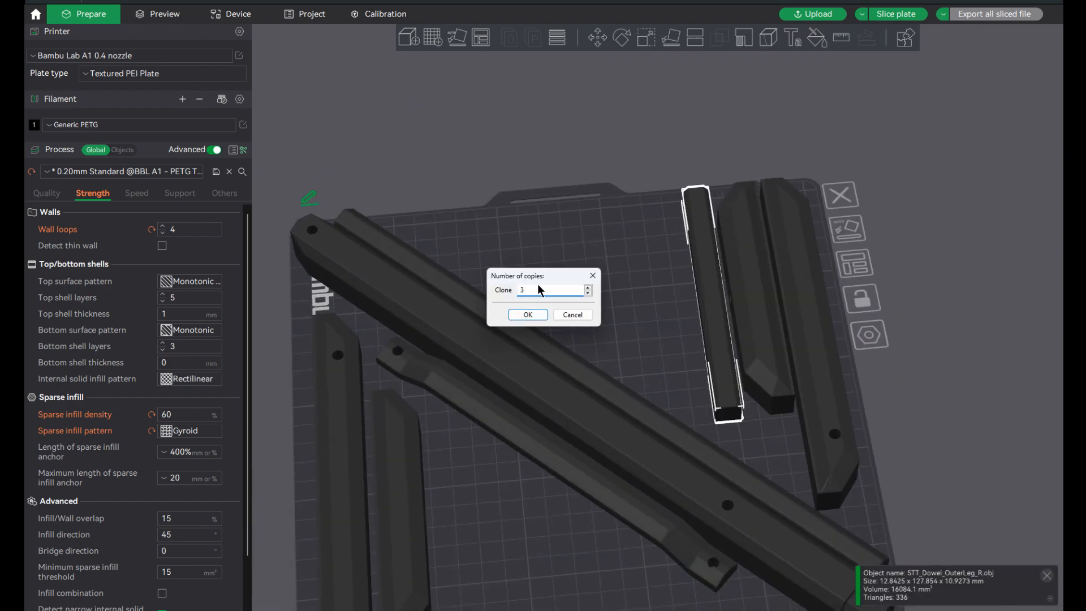
click(527, 315)
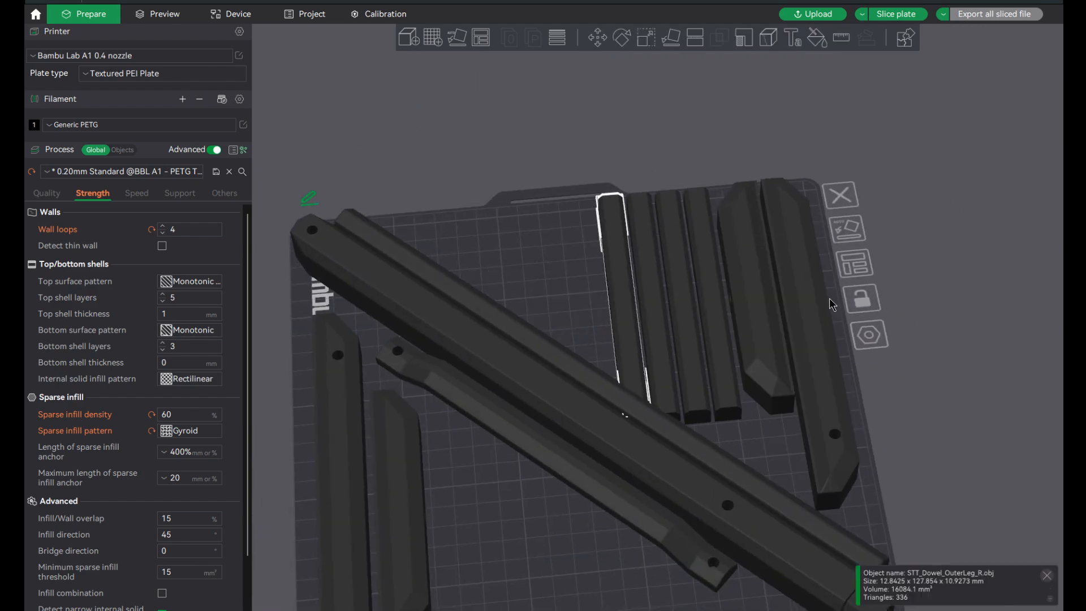
key(ctrl+1)
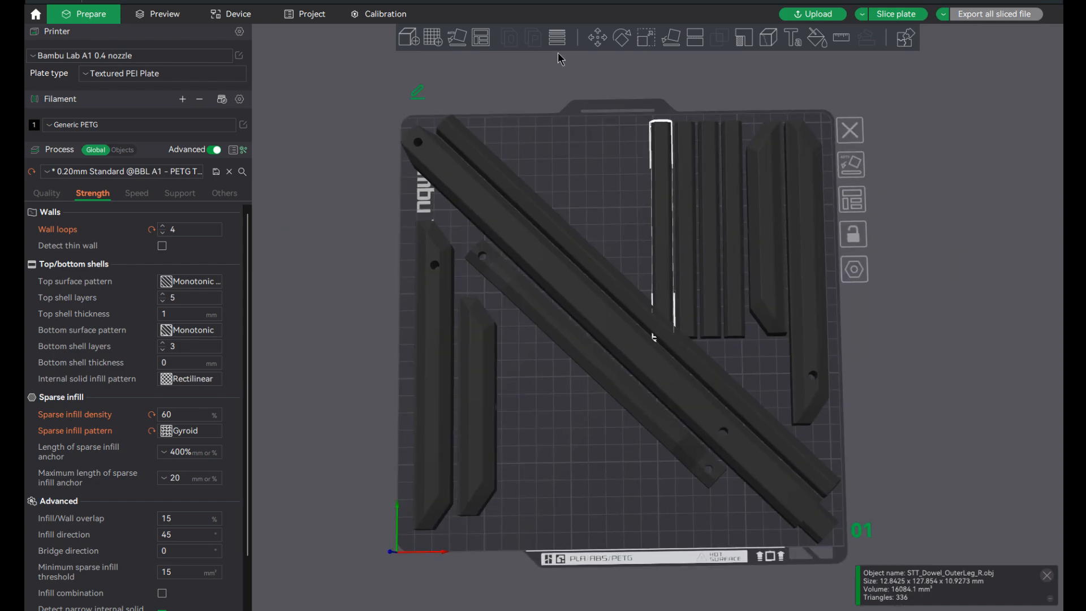
Bring the CenterBar model onto the plate, where it overhangs the edge.
click(597, 37)
drag(594, 254, 662, 339)
drag(734, 270, 775, 296)
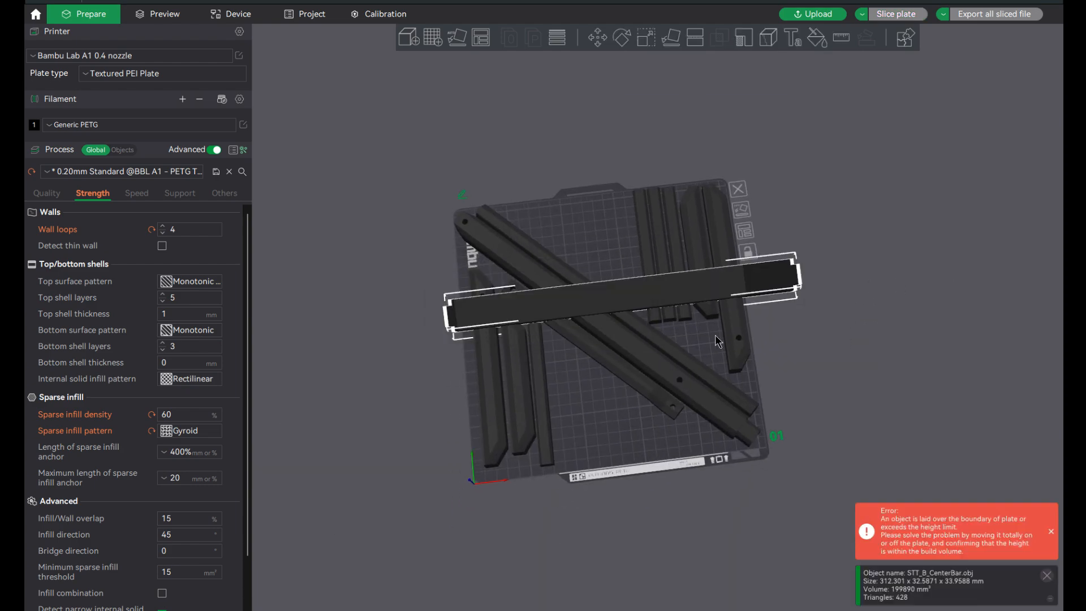
right_drag(716, 335, 771, 366)
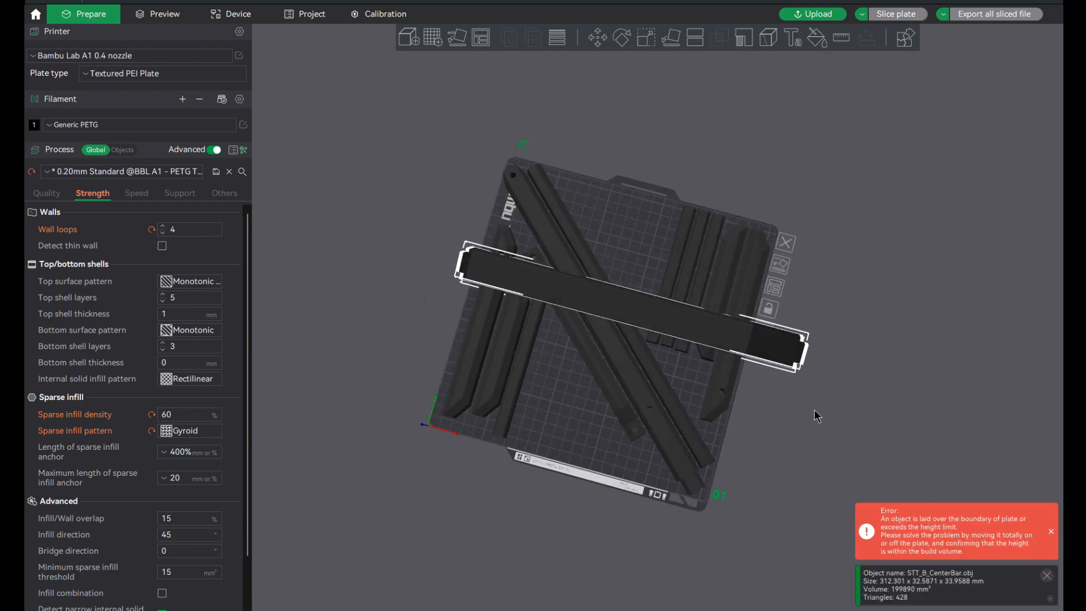
Delete the overhanging center bar and load the R_T, R_B, L_B and B_C screw models.
key(Delete)
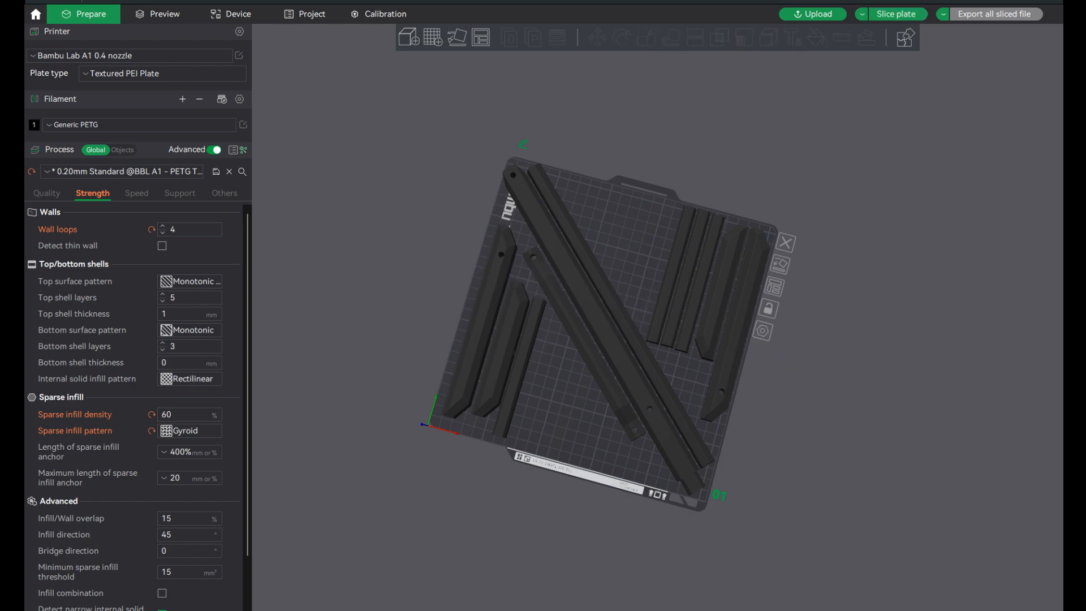
drag(849, 339, 899, 306)
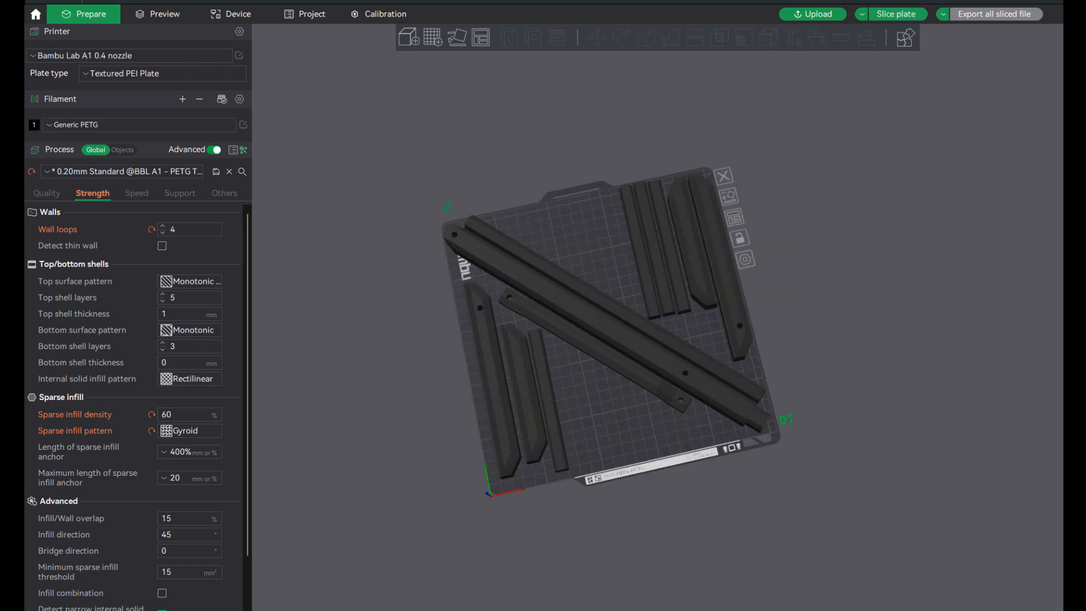
drag(744, 270, 594, 246)
drag(685, 322, 598, 255)
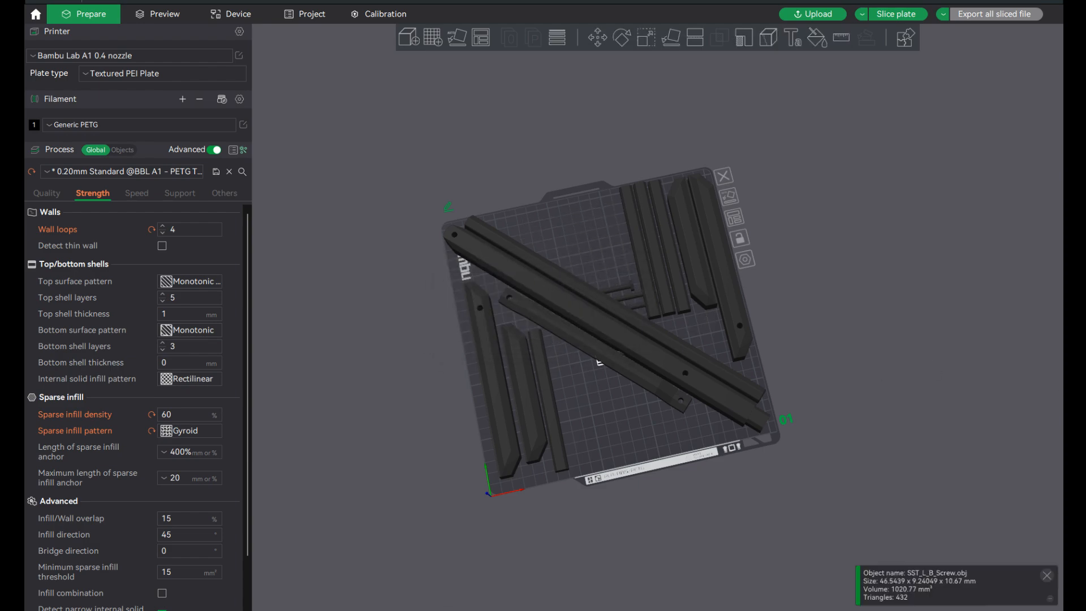
drag(958, 192, 610, 280)
middle_drag(881, 282, 684, 381)
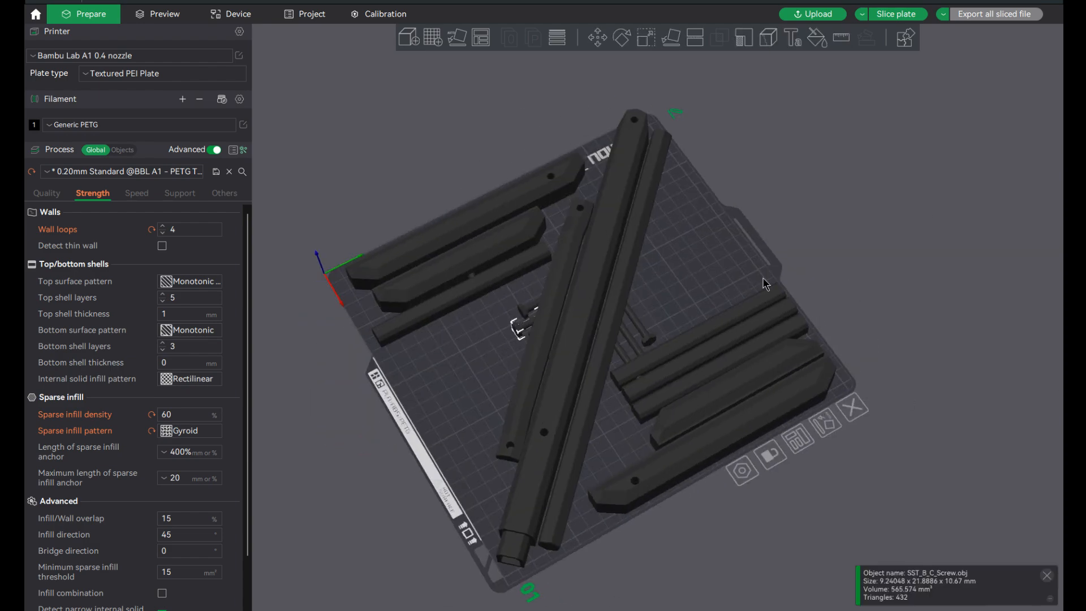
scroll(685, 382, up, 4)
scroll(1002, 268, down, 4)
Stand the screws upright and move them into a row near the plate centre.
middle_drag(1025, 256, 849, 297)
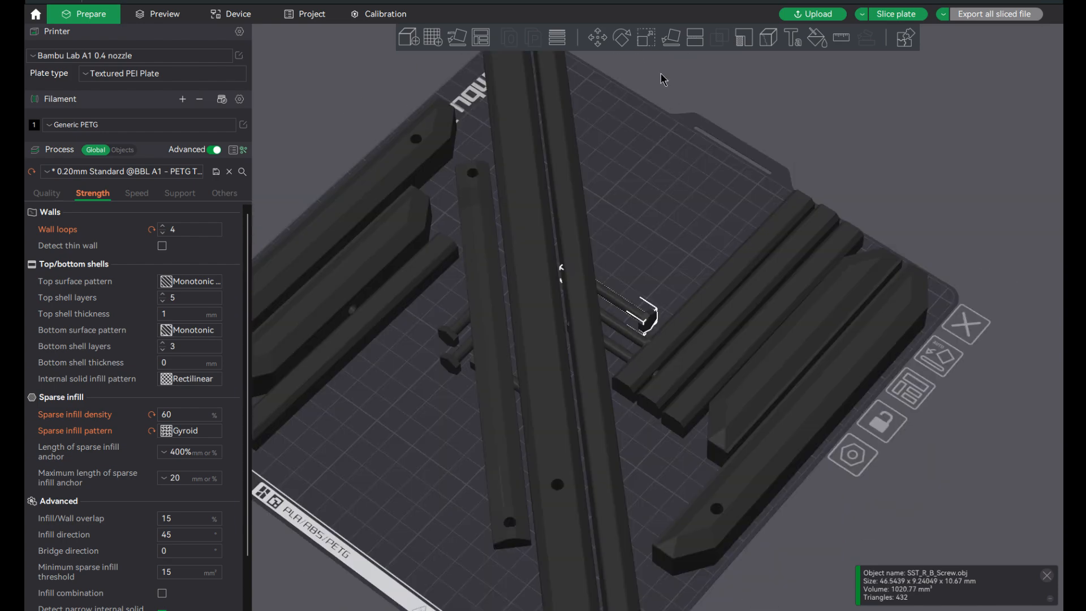
click(622, 38)
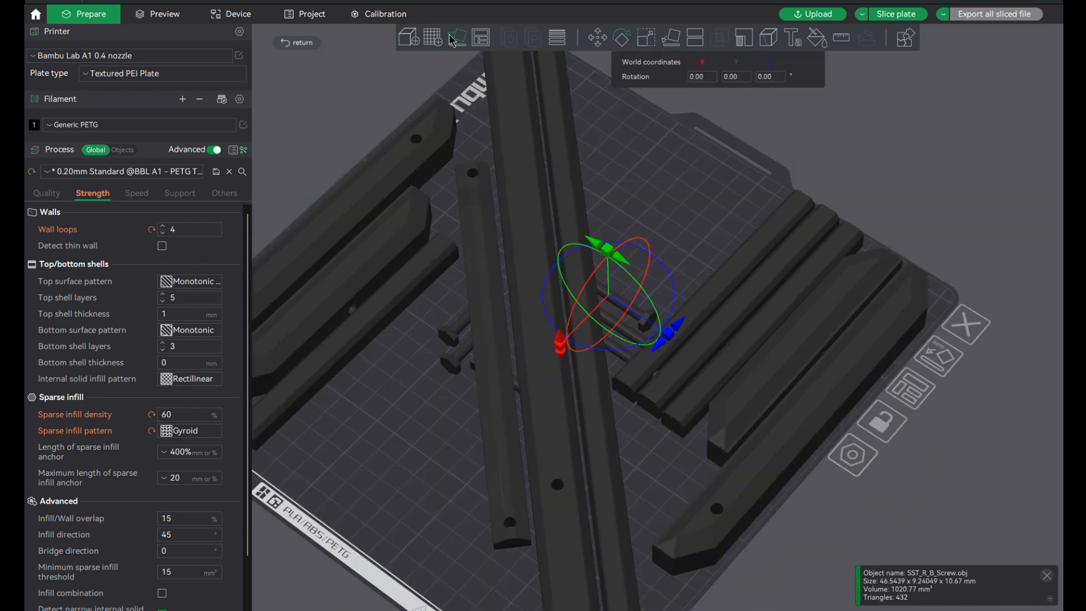
click(598, 38)
mouse_move(660, 252)
middle_down()
mouse_move(594, 339)
mouse_move(629, 426)
middle_up()
click(630, 427)
drag(630, 426, 635, 424)
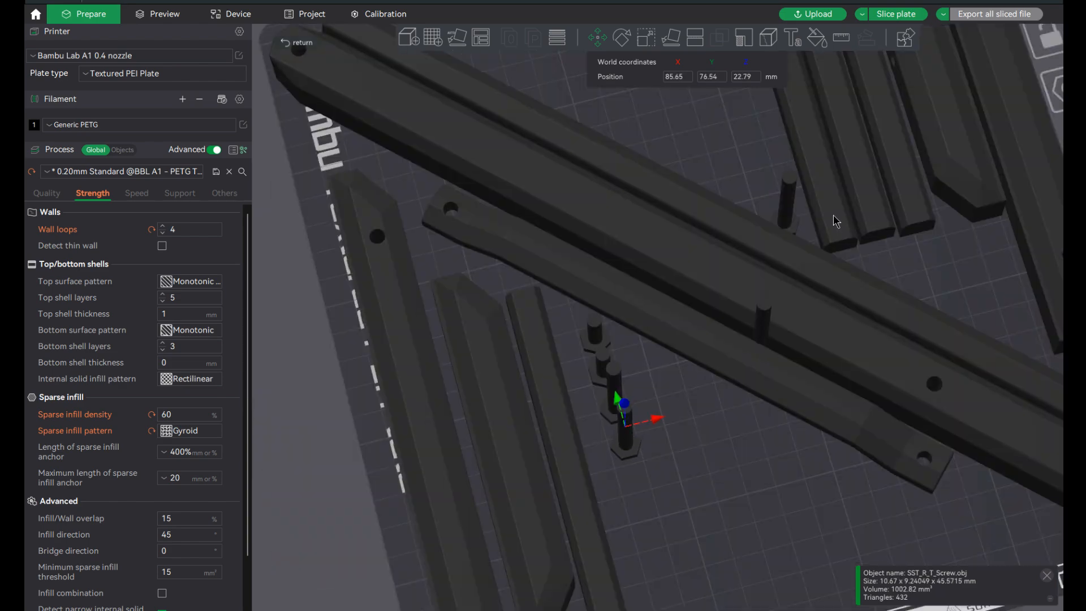
mouse_move(635, 424)
middle_down()
mouse_move(671, 469)
mouse_move(624, 459)
middle_up()
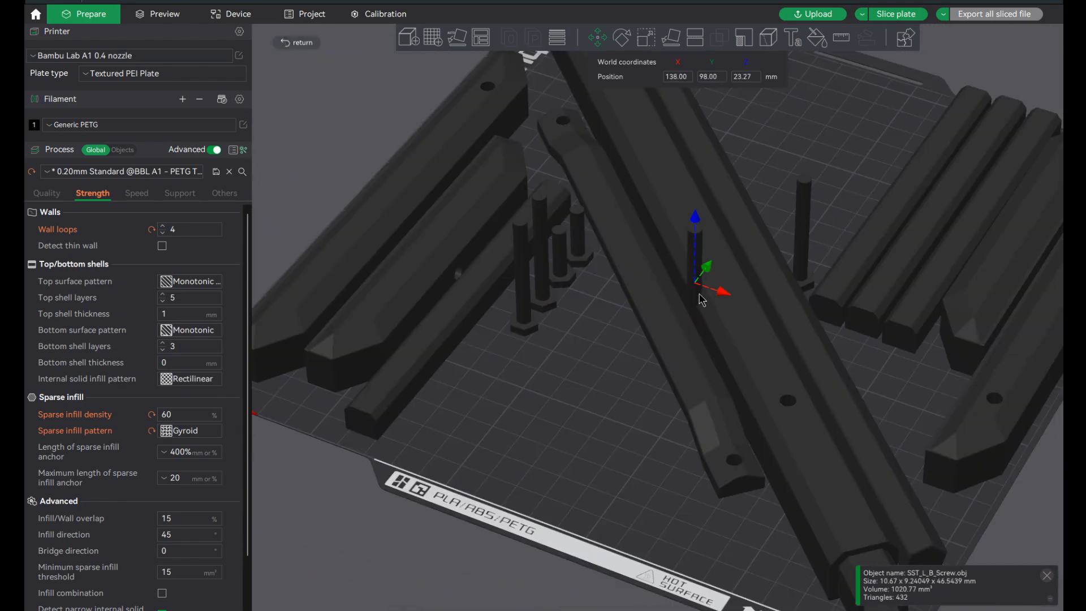
drag(701, 299, 520, 313)
key(ctrl+1)
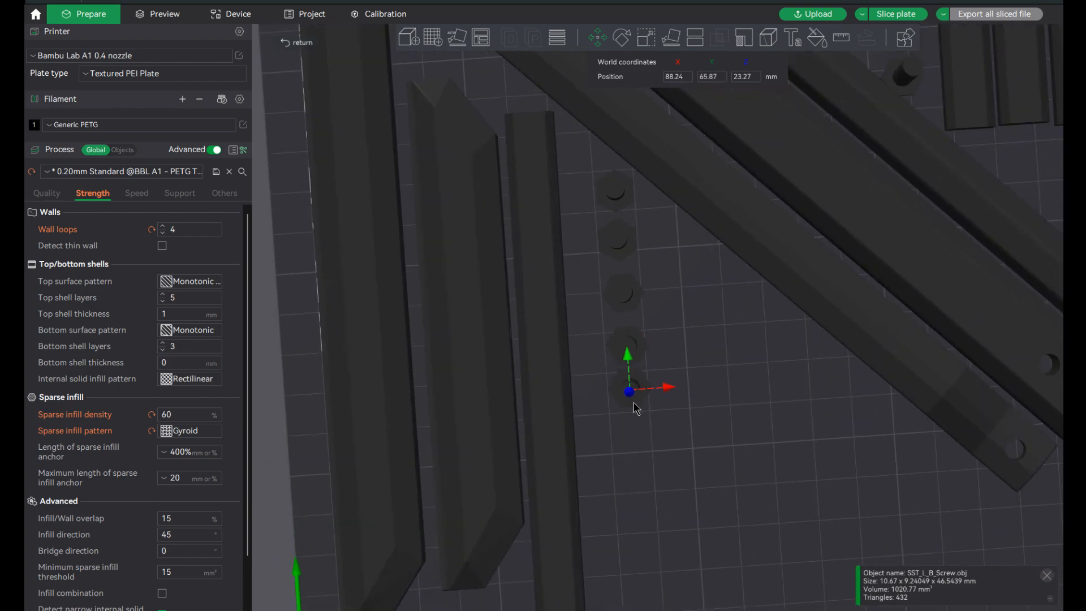
Check the L_T and L_B screws and review the full plate layout from above.
click(908, 90)
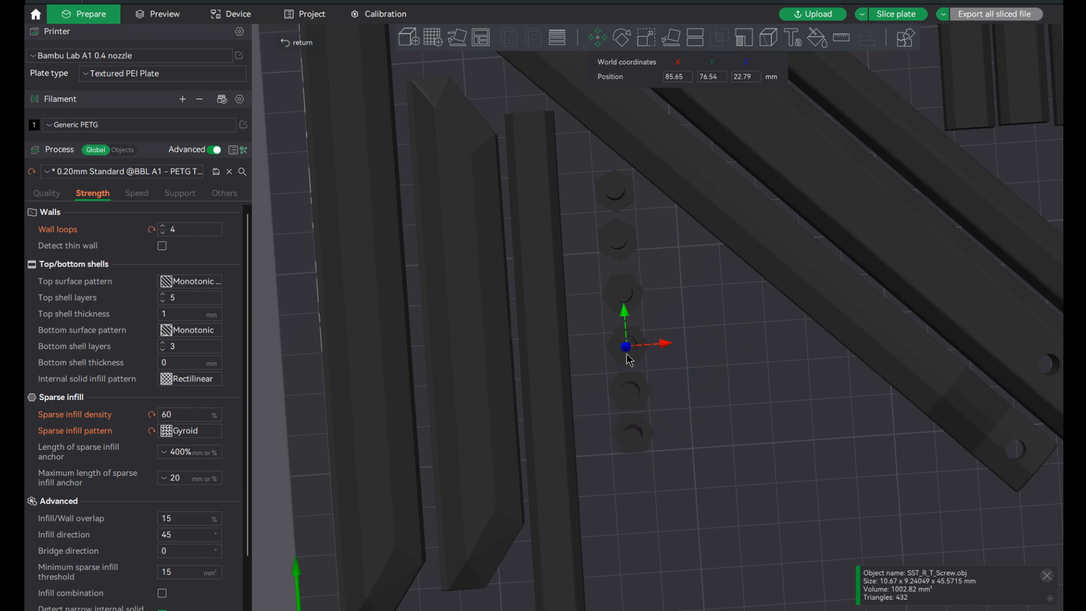
click(629, 392)
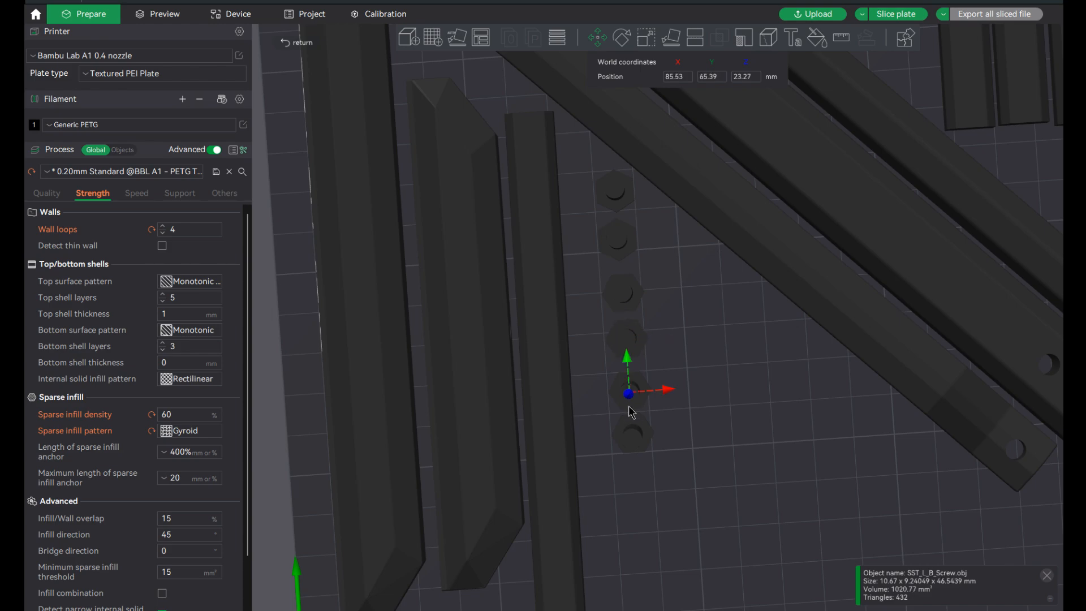
key(Escape)
right_drag(807, 532, 922, 466)
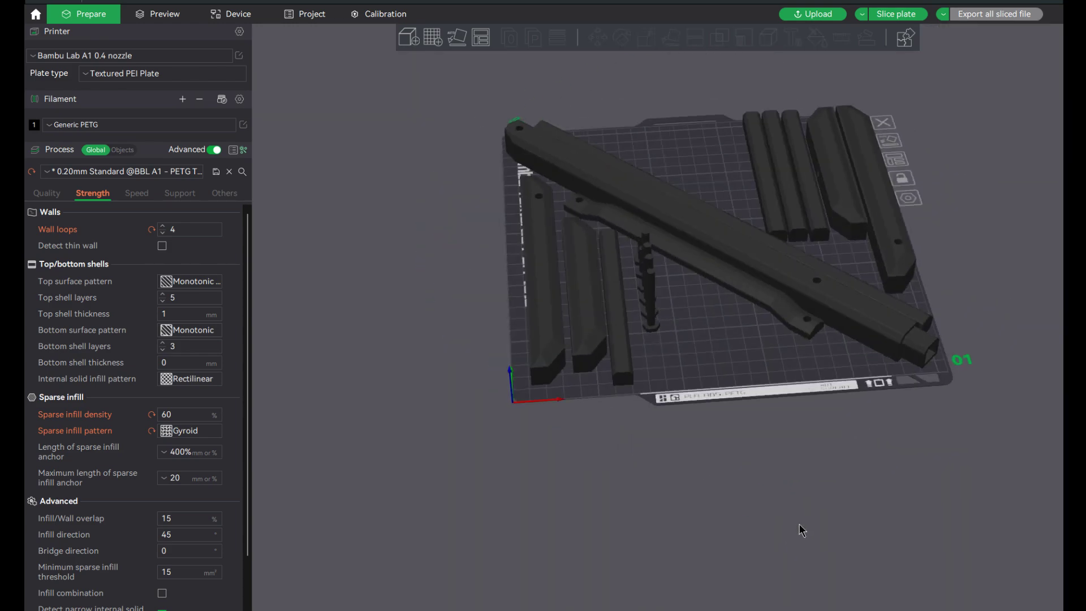
drag(925, 468, 922, 399)
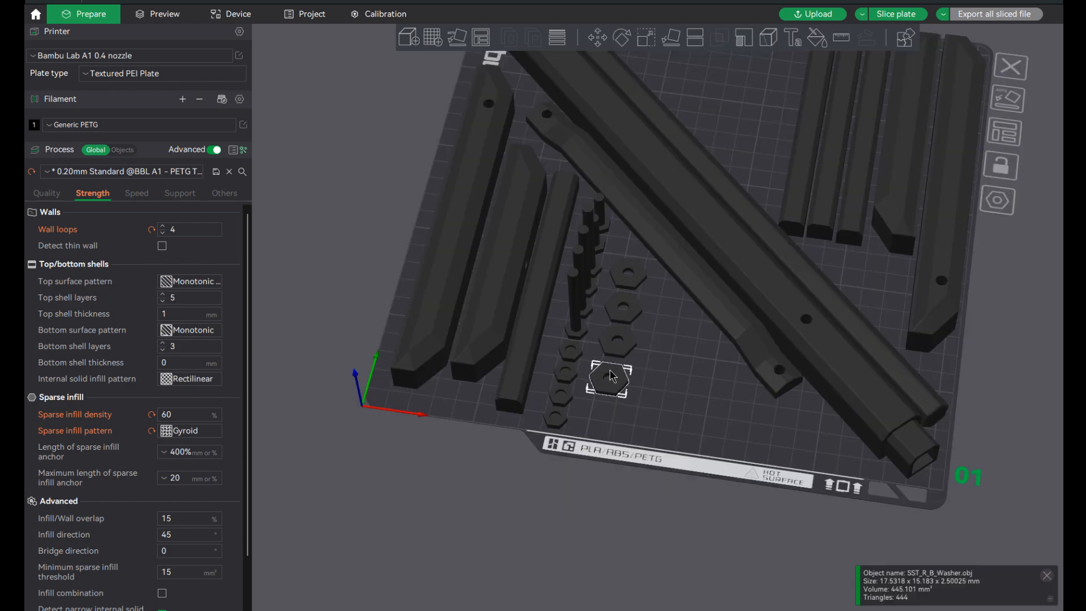
right_drag(610, 370, 779, 505)
scroll(779, 506, down, 3)
drag(741, 482, 765, 399)
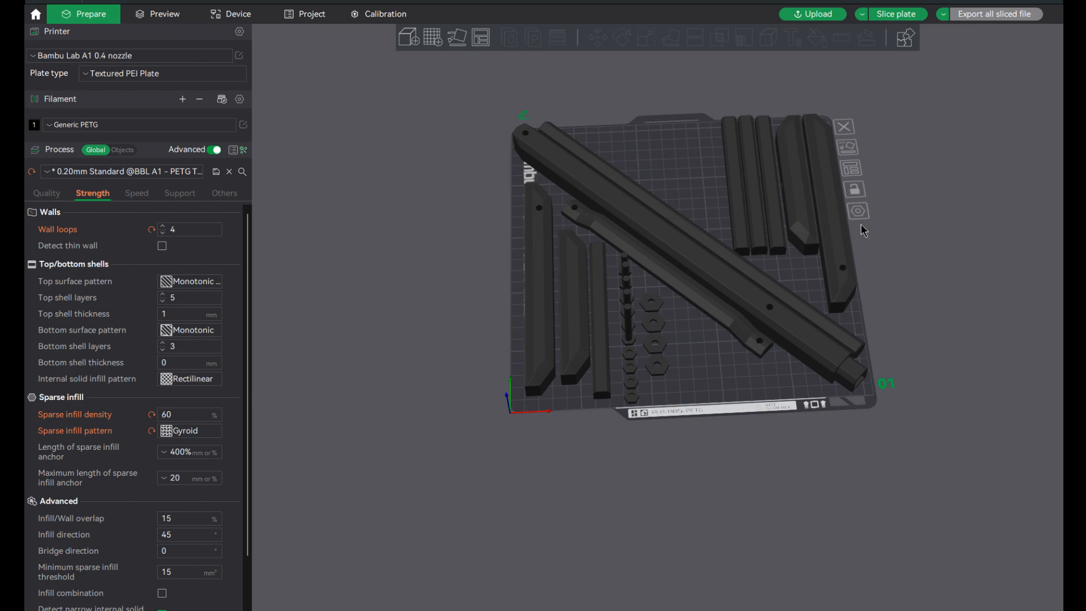
mouse_move(861, 224)
mouse_down()
mouse_move(852, 203)
mouse_move(853, 212)
mouse_up()
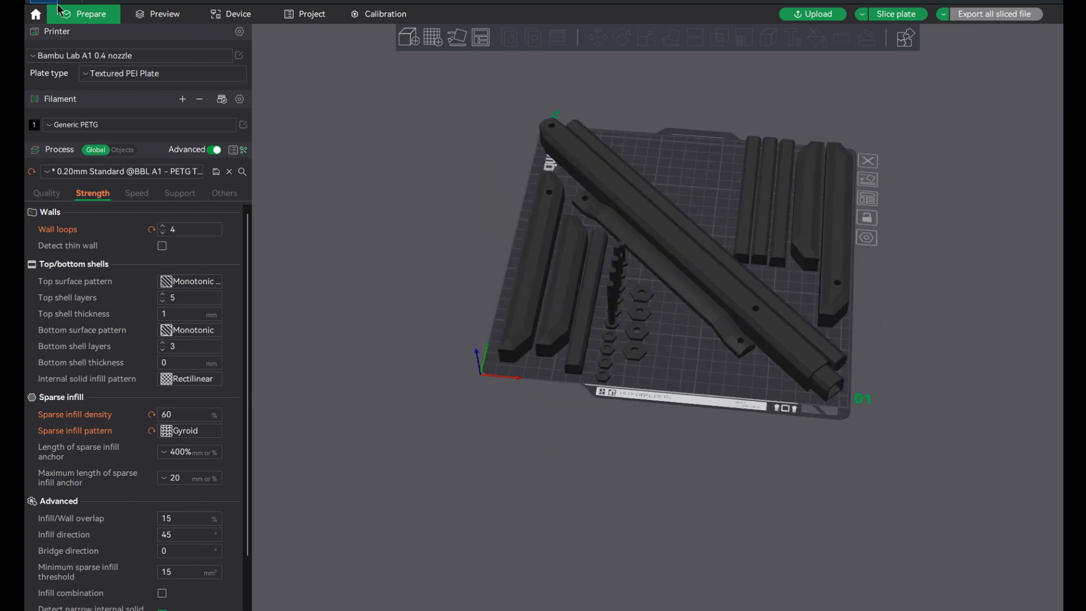
Slice the loaded plate and review its roughly 23h25m, 415 g estimate and quality settings.
click(897, 14)
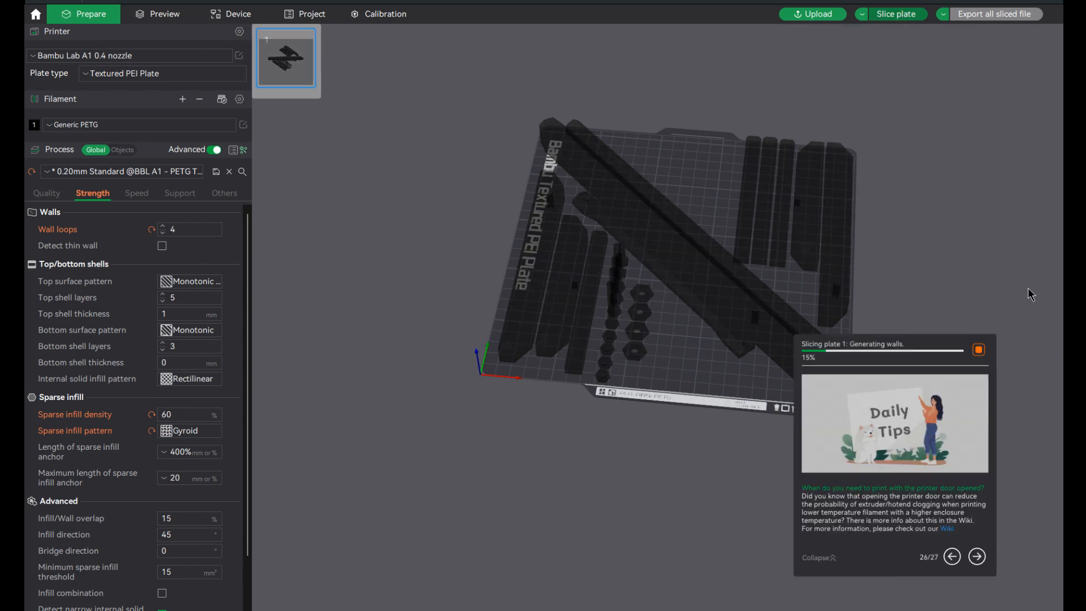
drag(617, 376, 622, 458)
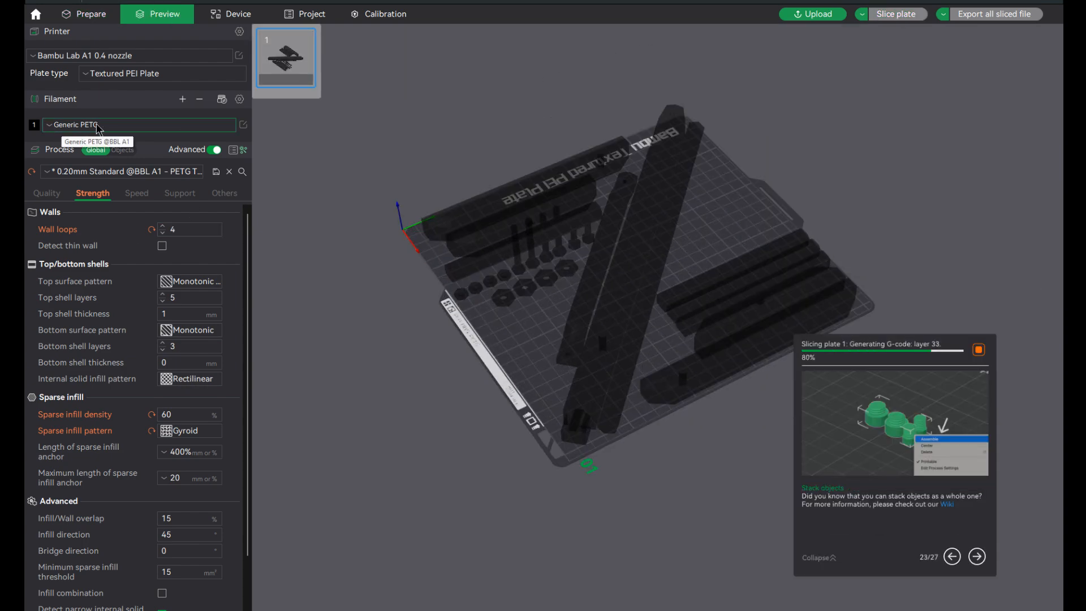
click(47, 193)
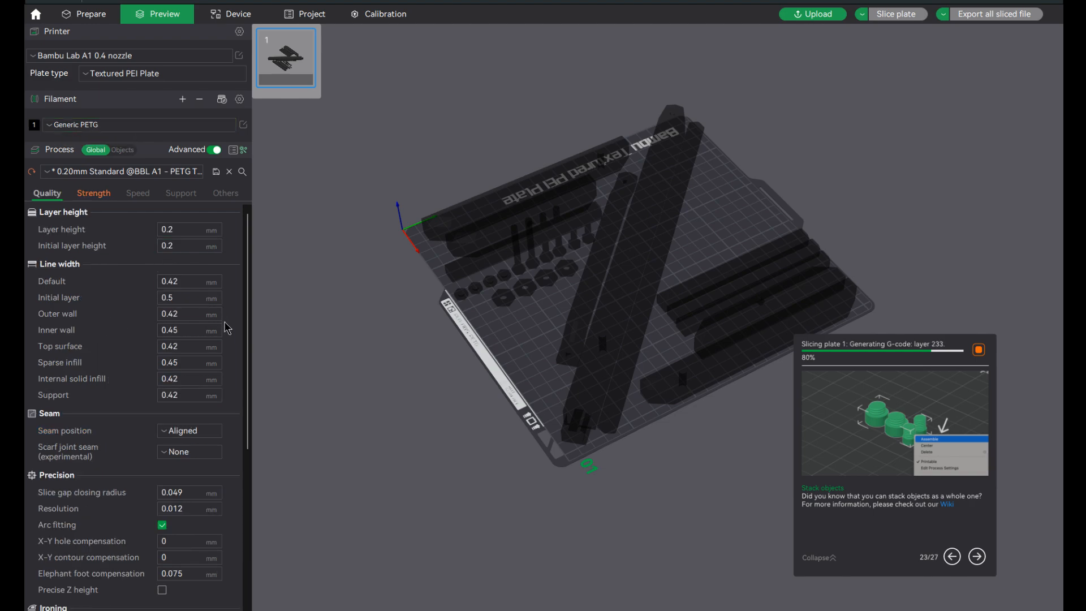
scroll(226, 330, down, 1)
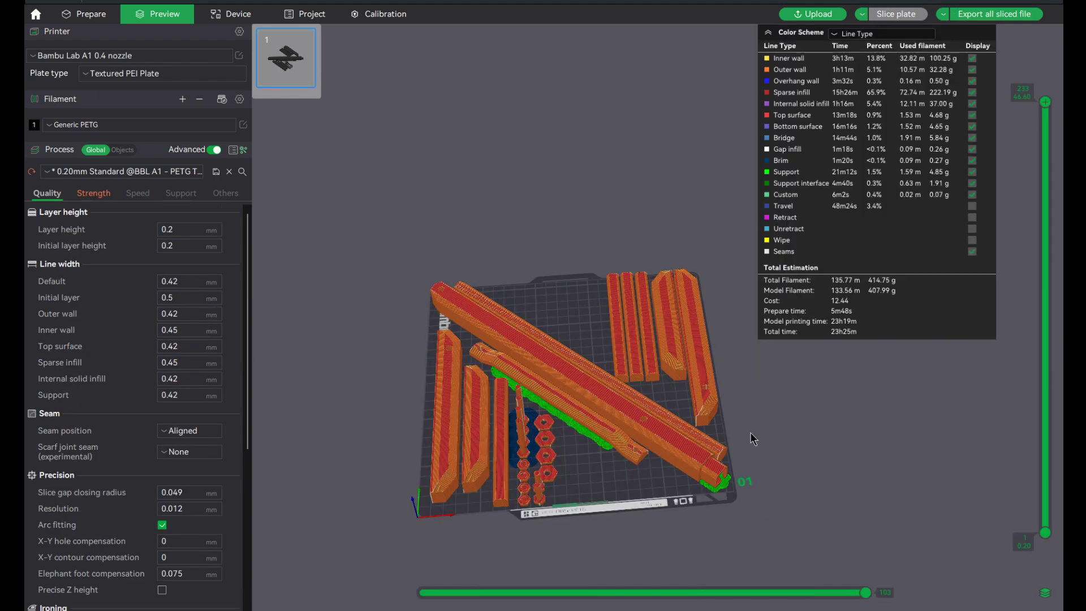
drag(751, 438, 842, 398)
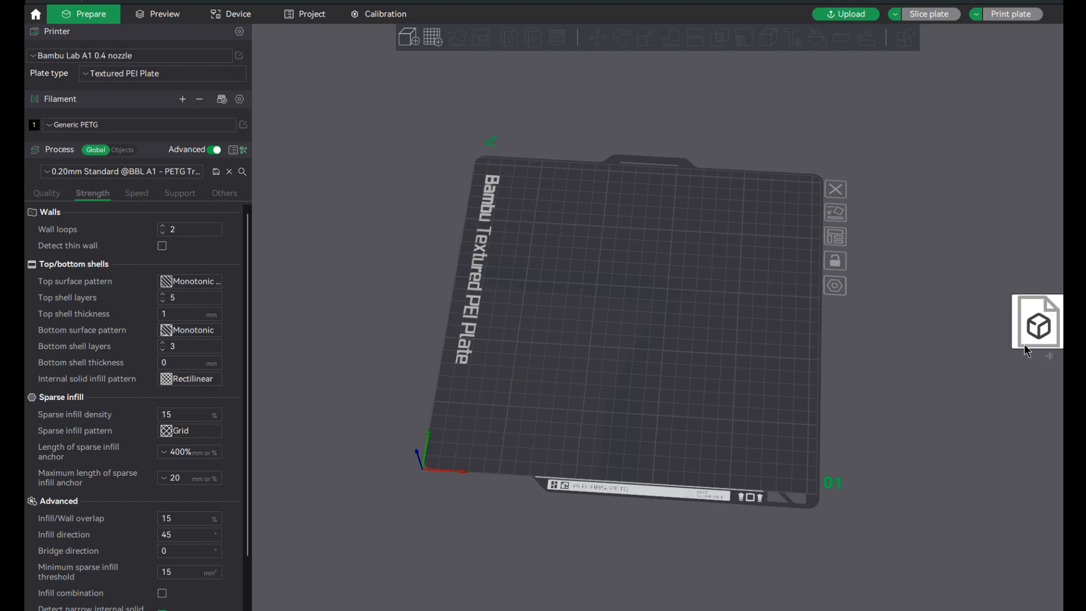
Load the STT_B_OuterLeg_R leg, rotate it to fit the plate and slice it (about 1h58m).
drag(989, 355, 692, 306)
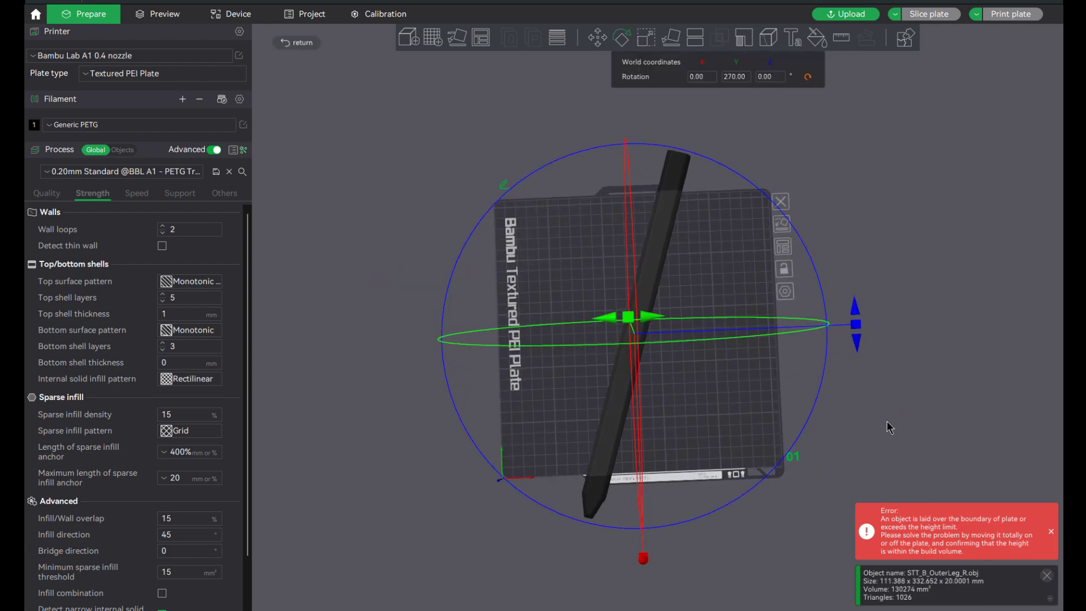
drag(855, 321, 832, 284)
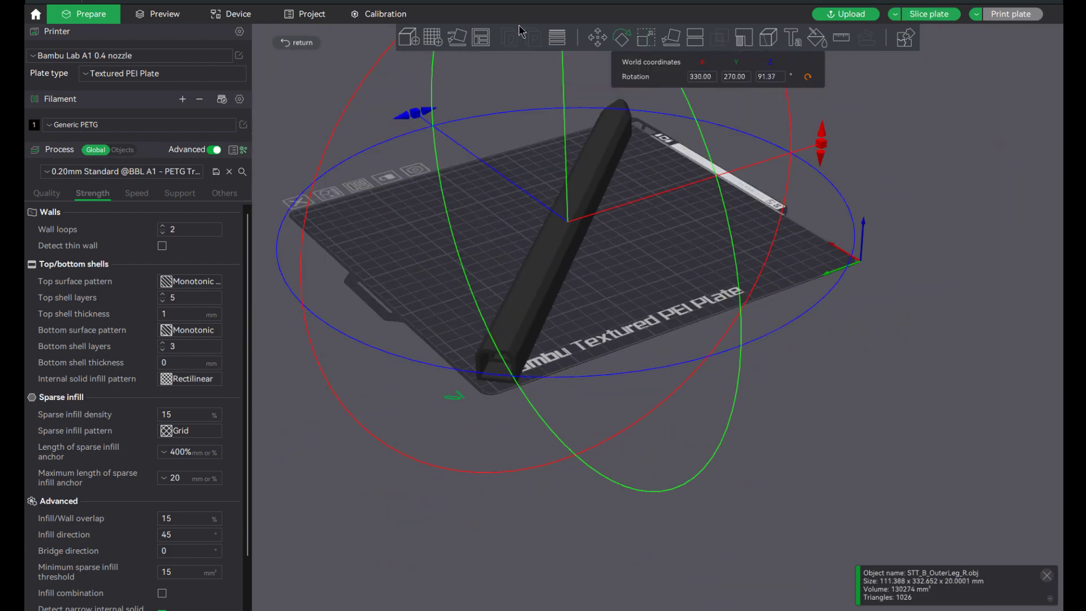
click(597, 38)
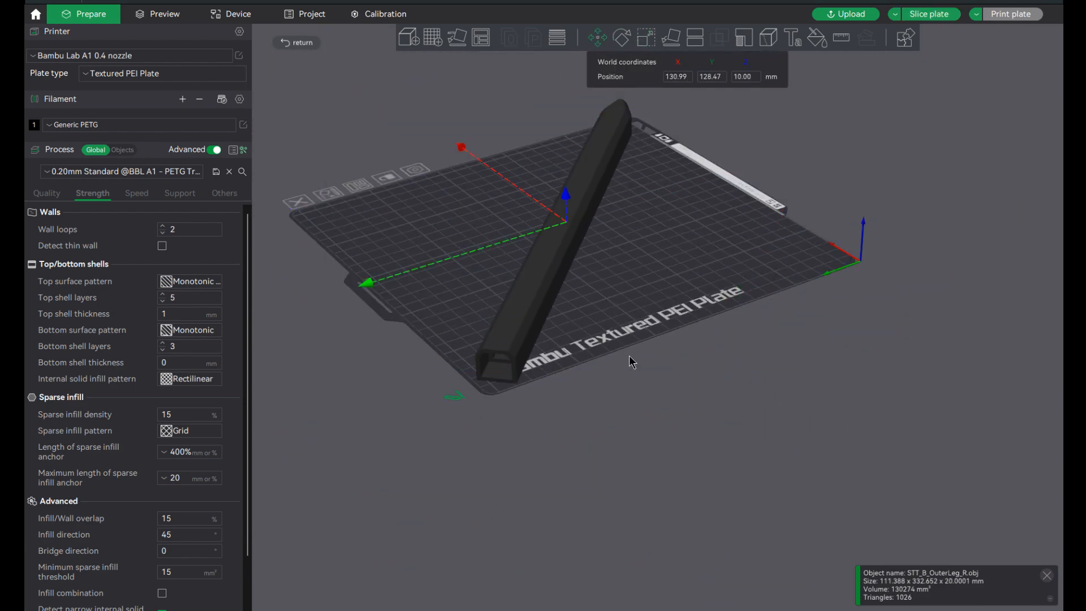
scroll(634, 366, up, 5)
scroll(639, 441, down, 3)
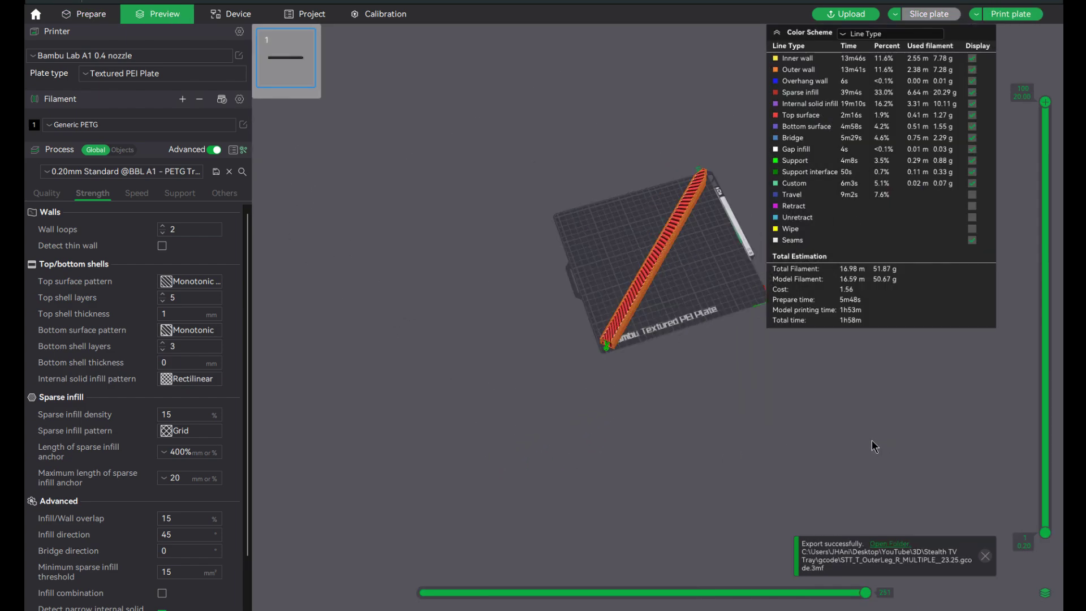
mouse_move(889, 436)
mouse_down()
mouse_move(812, 435)
mouse_move(729, 383)
mouse_up()
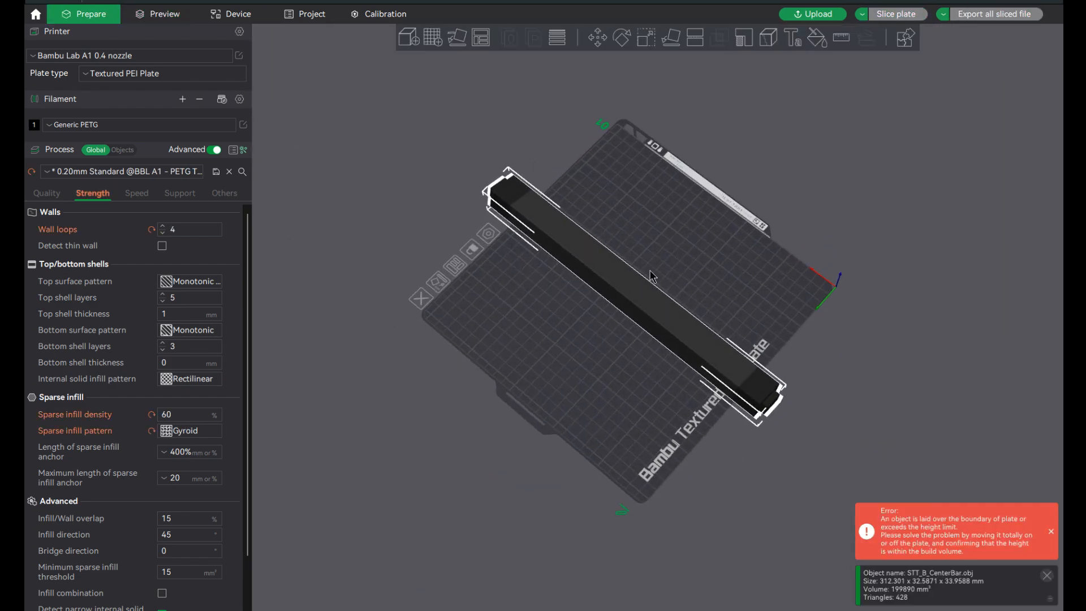
Rotate the STT_B_CenterBar about 45° in Z so it fits diagonally within the plate.
mouse_move(741, 316)
mouse_down()
mouse_move(731, 345)
mouse_move(712, 288)
mouse_up()
click(621, 38)
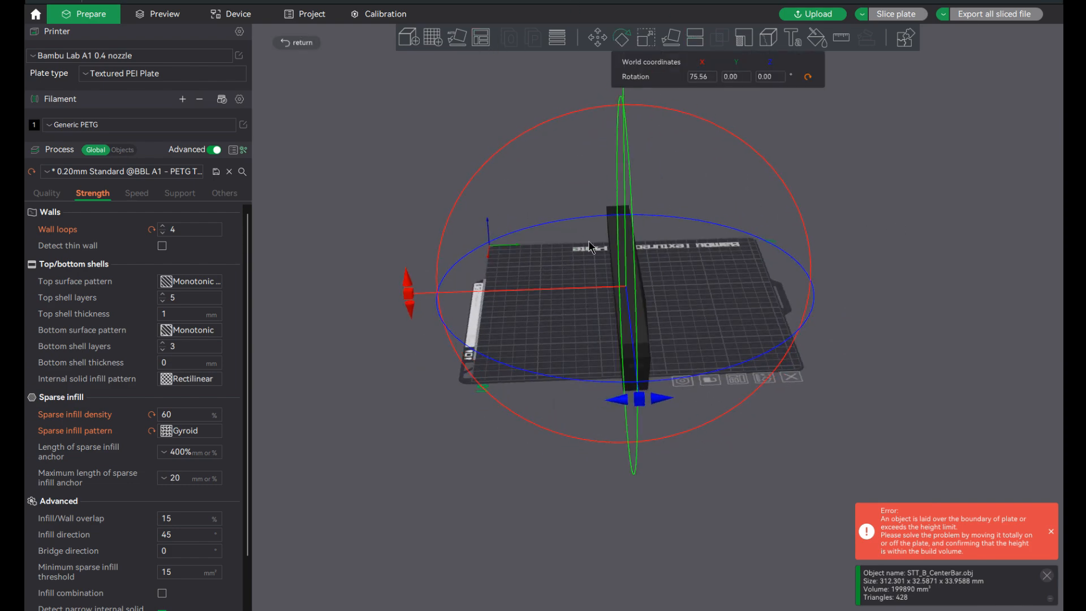
mouse_move(646, 323)
mouse_down()
mouse_move(631, 418)
mouse_move(648, 382)
mouse_move(726, 337)
mouse_up()
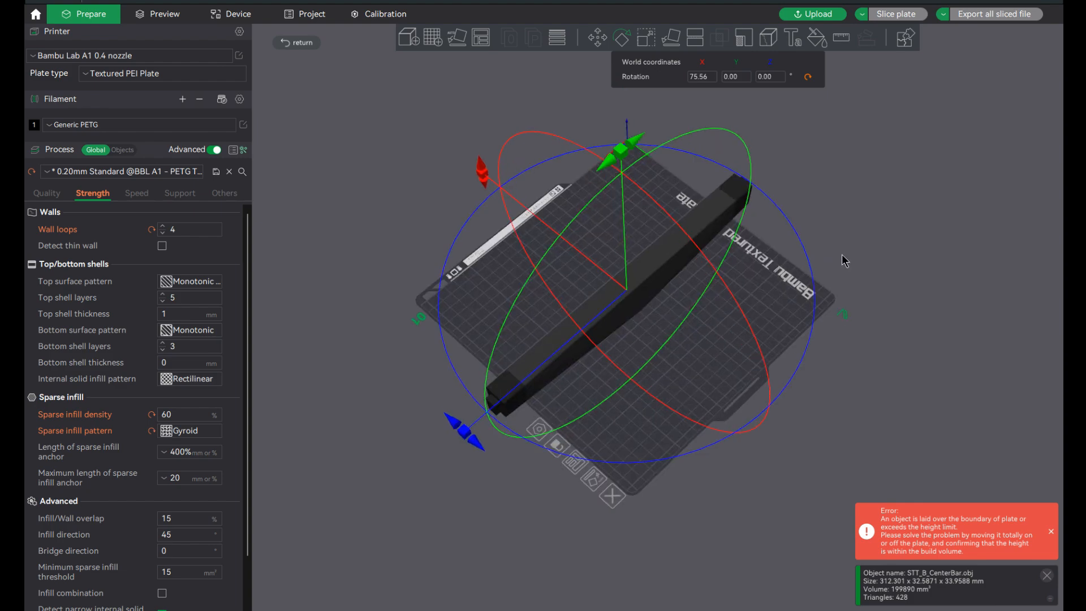
mouse_move(581, 355)
mouse_down()
mouse_move(792, 274)
mouse_move(772, 190)
mouse_up()
drag(441, 208, 438, 327)
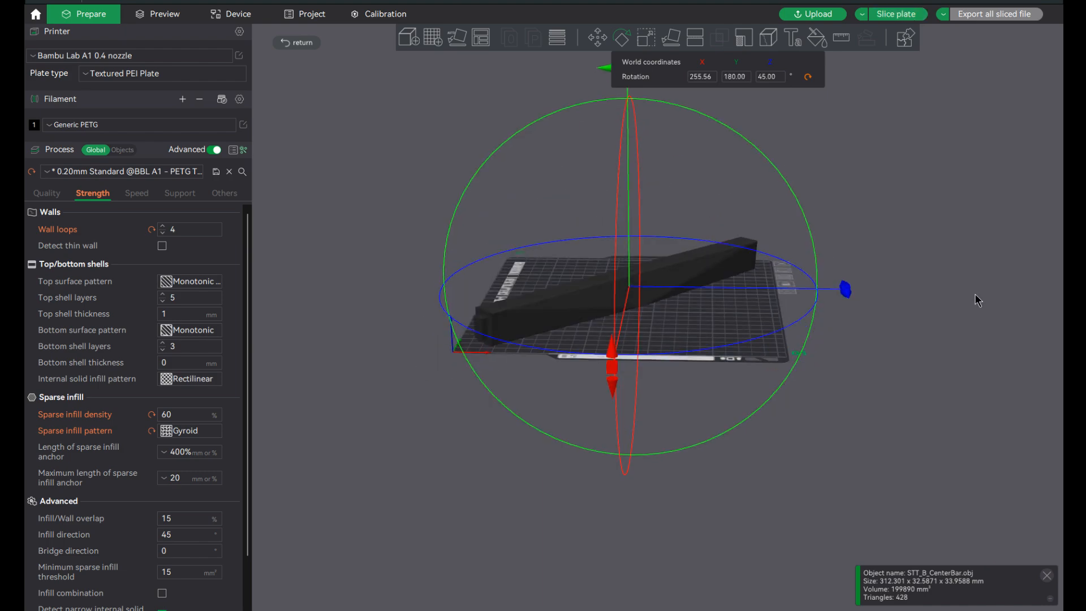
click(91, 14)
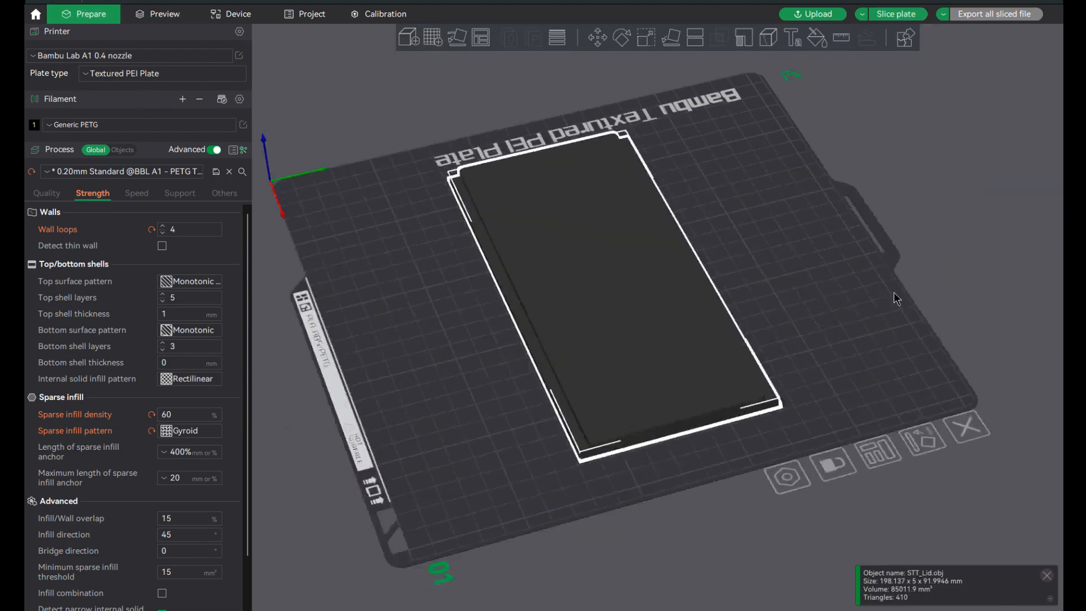
Slice the lid plate, then review the sliced left inner leg at about 6h11m and 108 g.
mouse_move(873, 307)
mouse_down()
mouse_move(967, 270)
mouse_move(934, 212)
mouse_up()
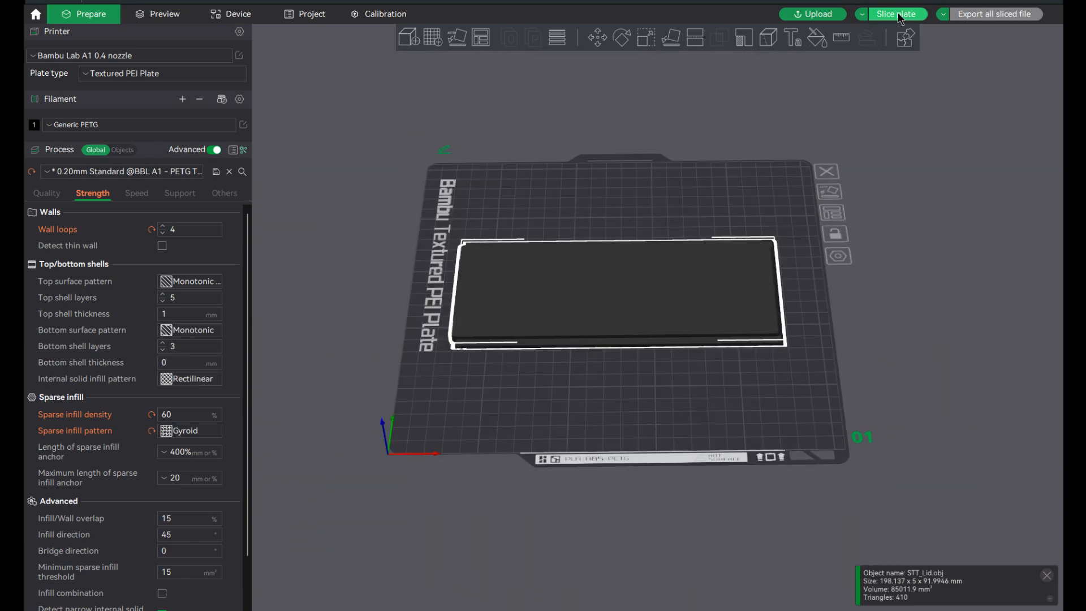
click(901, 15)
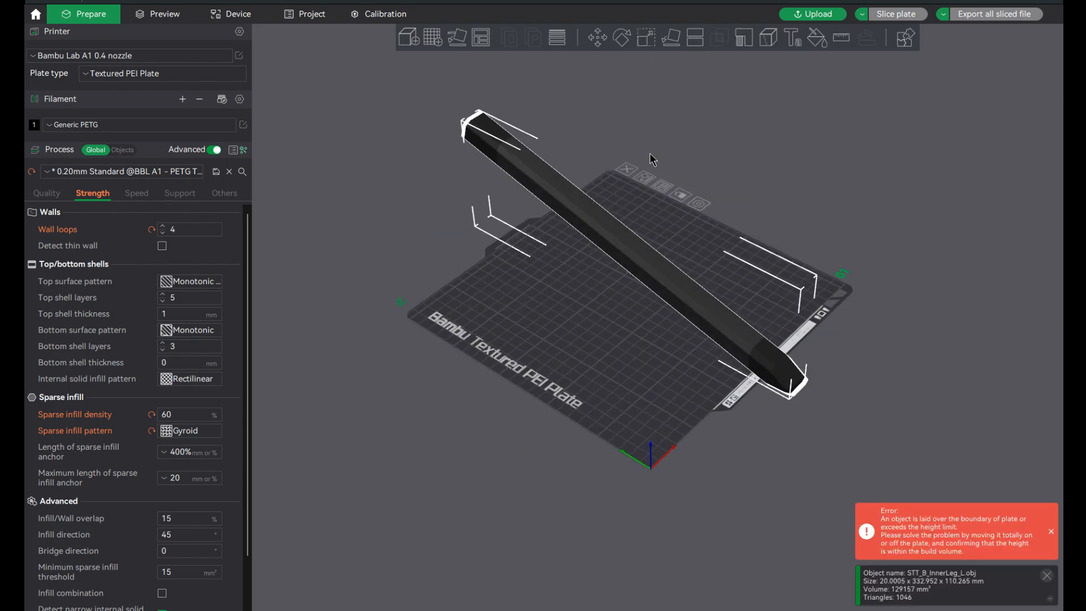
click(494, 39)
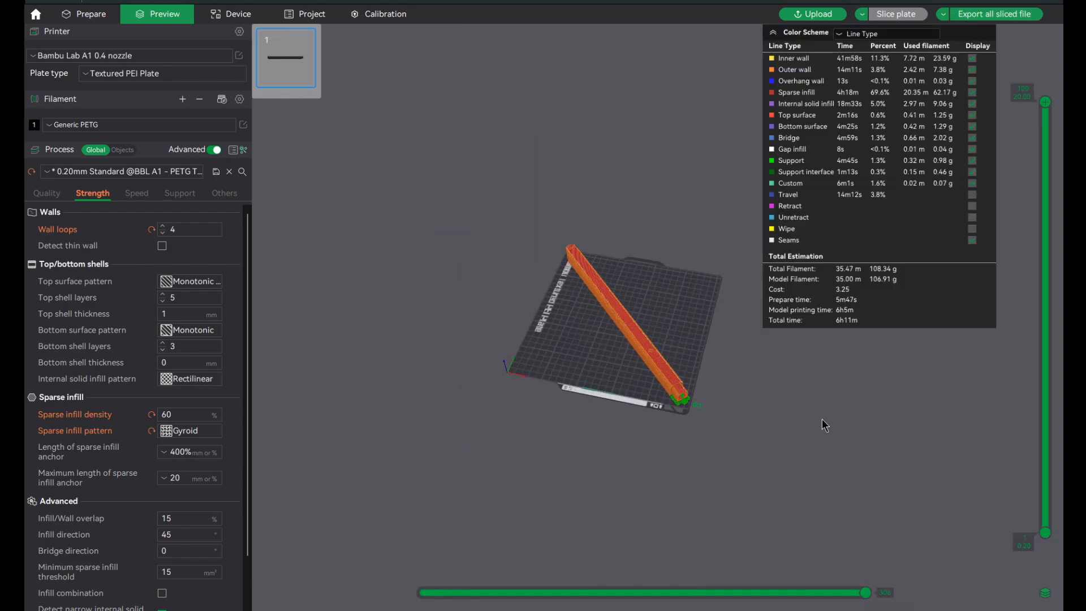
mouse_move(830, 423)
mouse_down()
mouse_move(774, 424)
mouse_move(830, 382)
mouse_up()
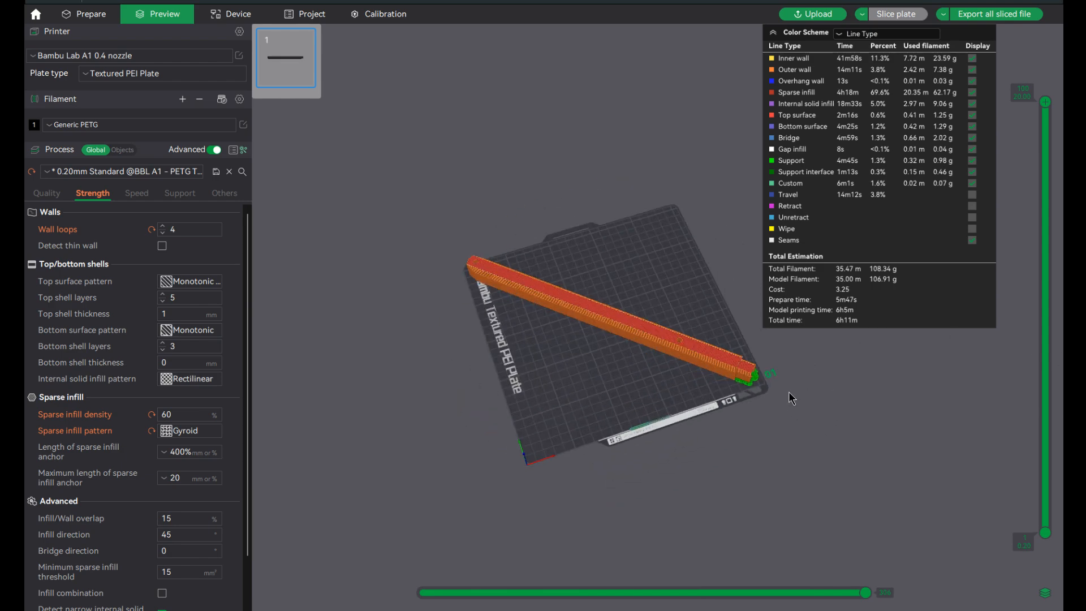
scroll(905, 364, down, 2)
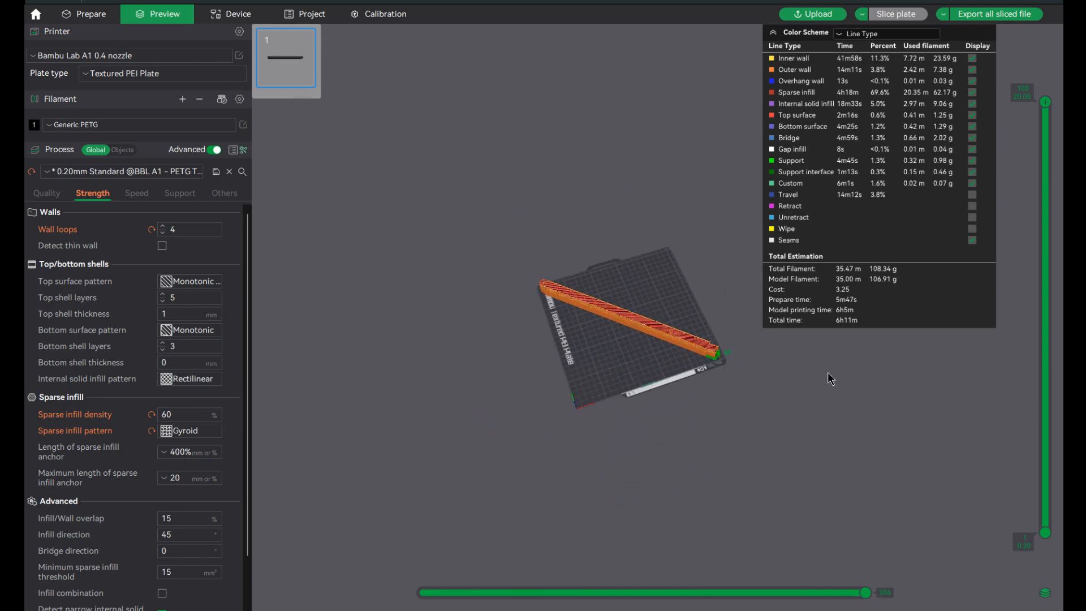
mouse_move(826, 380)
mouse_down()
mouse_move(832, 393)
mouse_move(814, 423)
mouse_move(799, 438)
mouse_move(753, 438)
mouse_move(738, 475)
mouse_up()
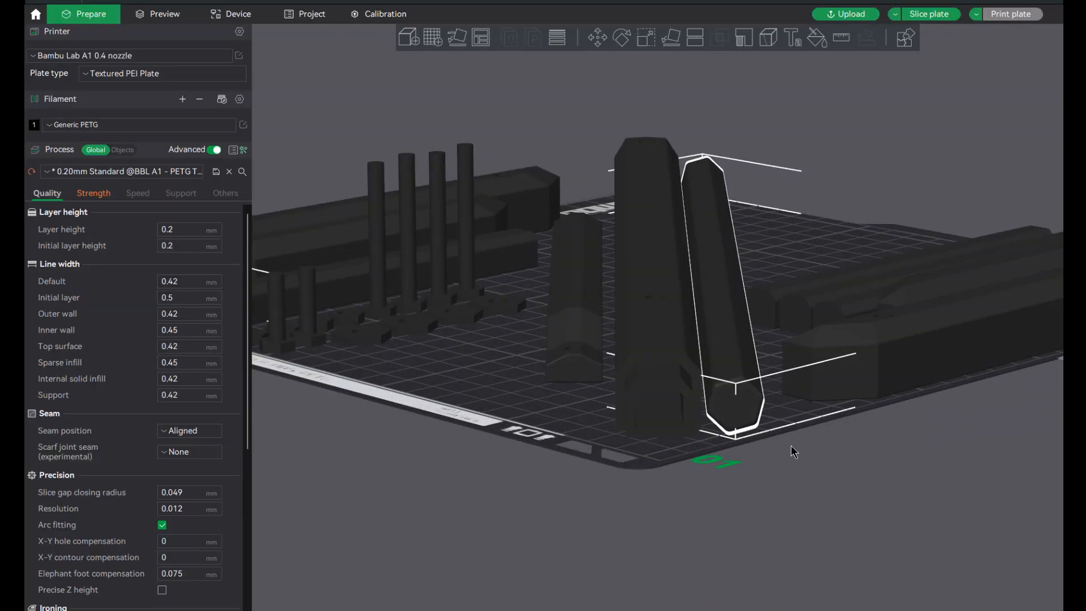
scroll(791, 445, up, 2)
scroll(790, 447, up, 3)
scroll(777, 465, down, 3)
drag(780, 447, 720, 438)
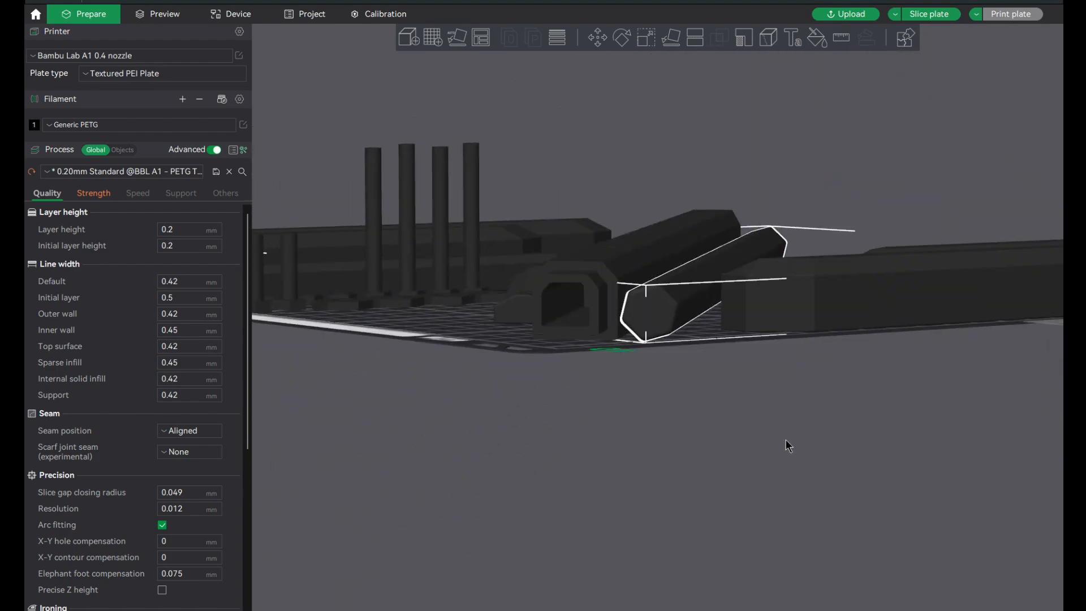
scroll(720, 438, up, 2)
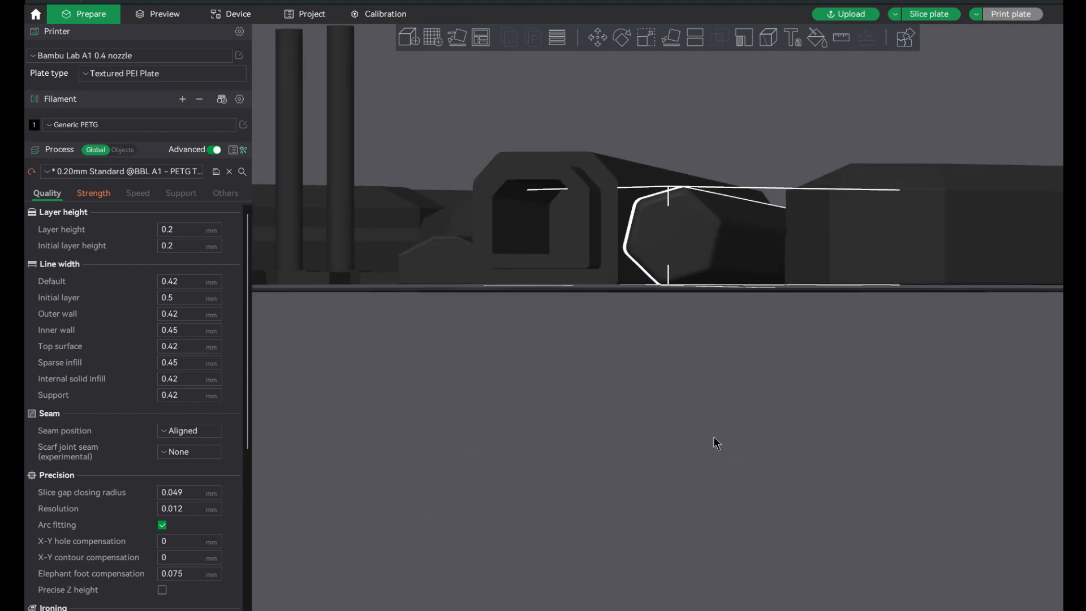
scroll(713, 436, down, 2)
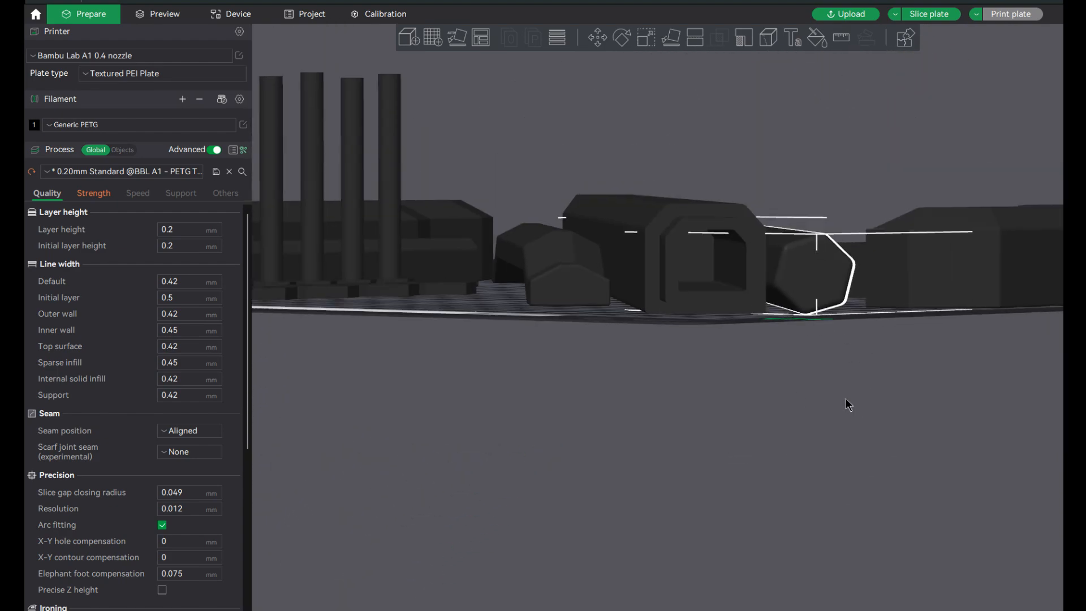
drag(868, 407, 629, 347)
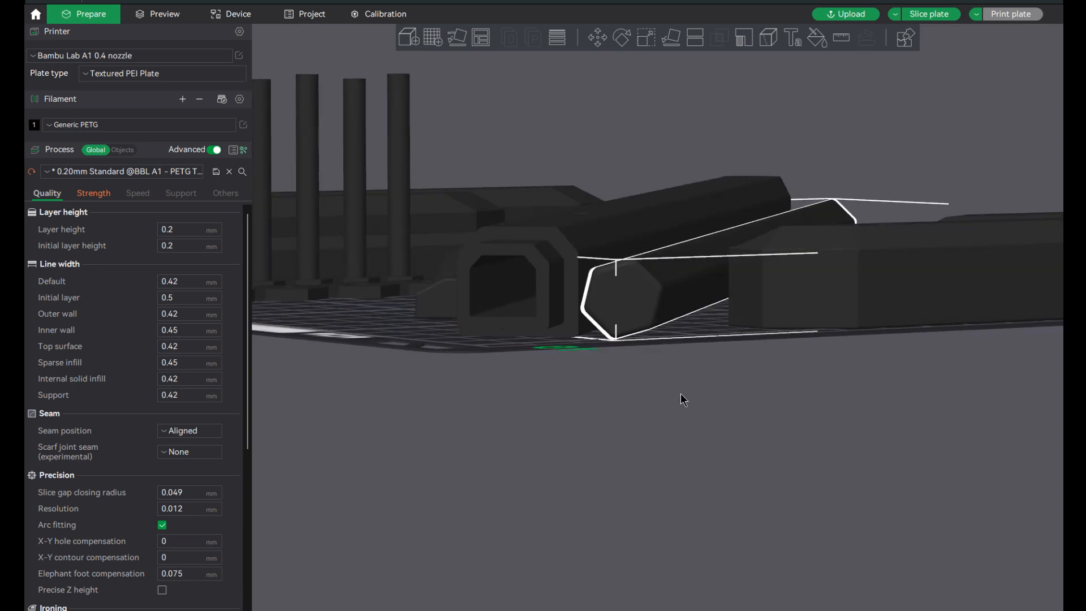
drag(683, 391, 727, 288)
drag(731, 358, 633, 207)
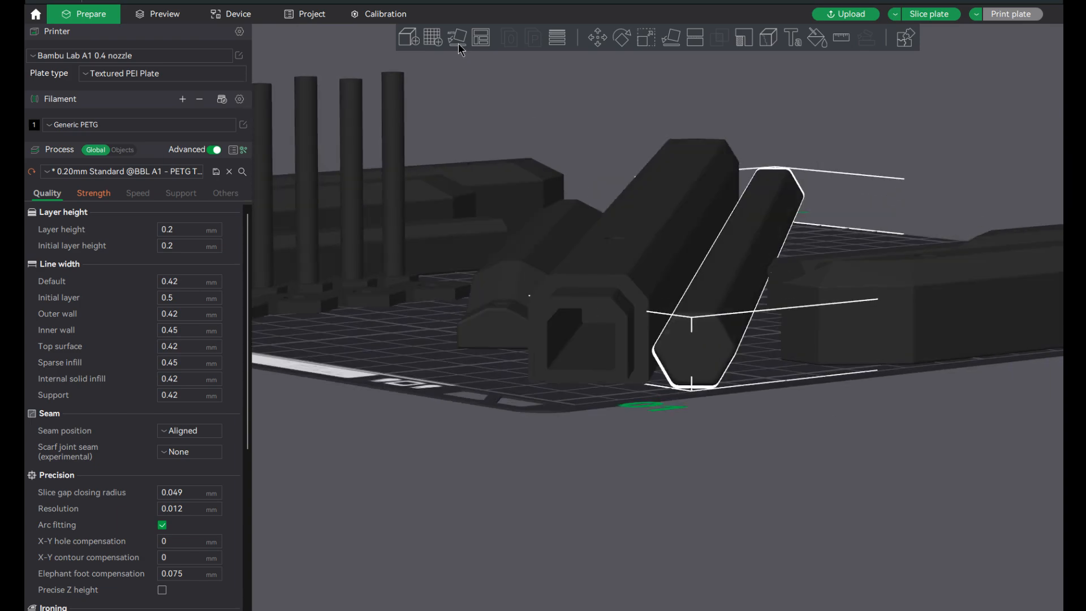
drag(792, 405, 882, 509)
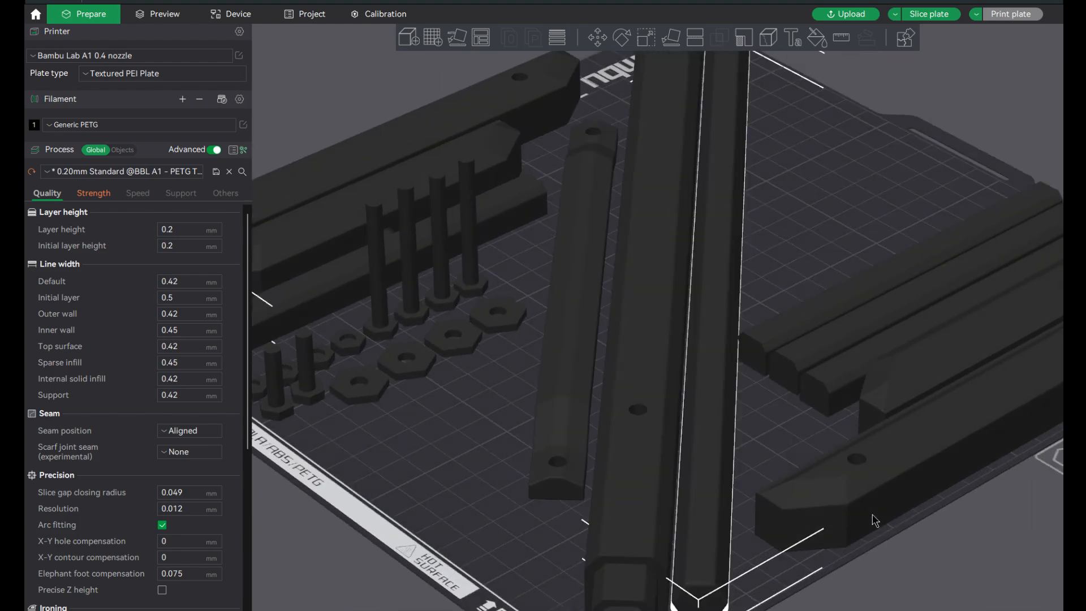
scroll(874, 521, down, 5)
mouse_move(840, 503)
mouse_down()
mouse_move(790, 493)
mouse_move(856, 462)
mouse_up()
scroll(857, 463, up, 5)
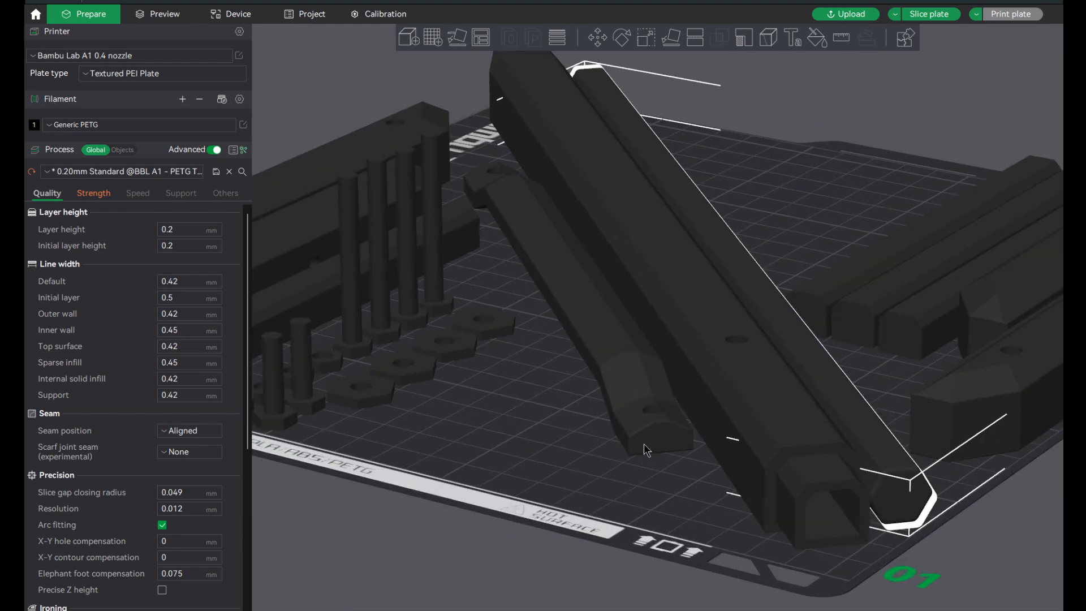
drag(644, 444, 418, 560)
click(536, 301)
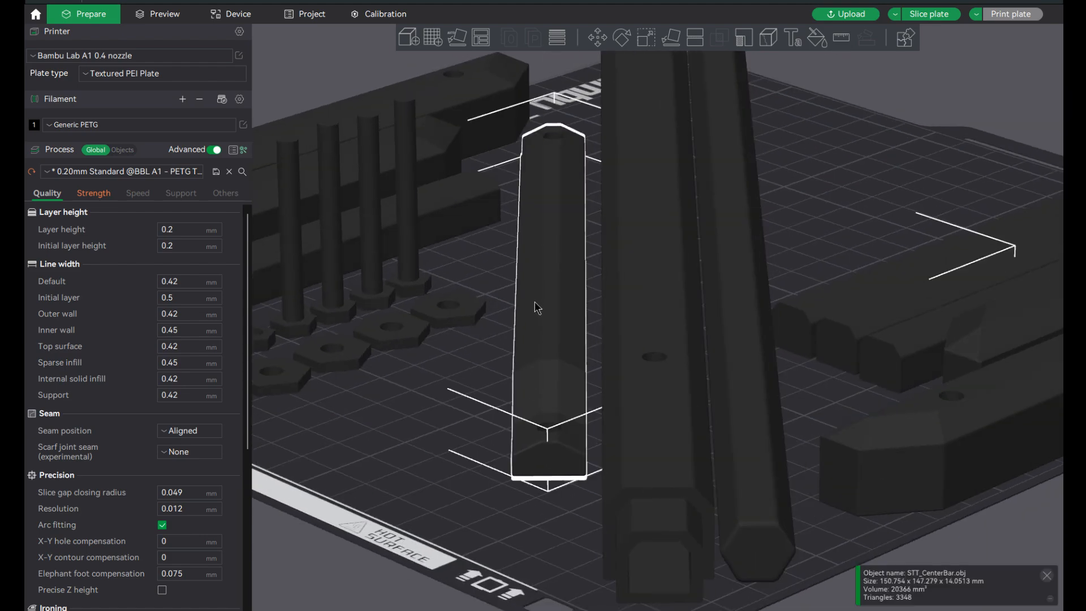
drag(535, 301, 528, 308)
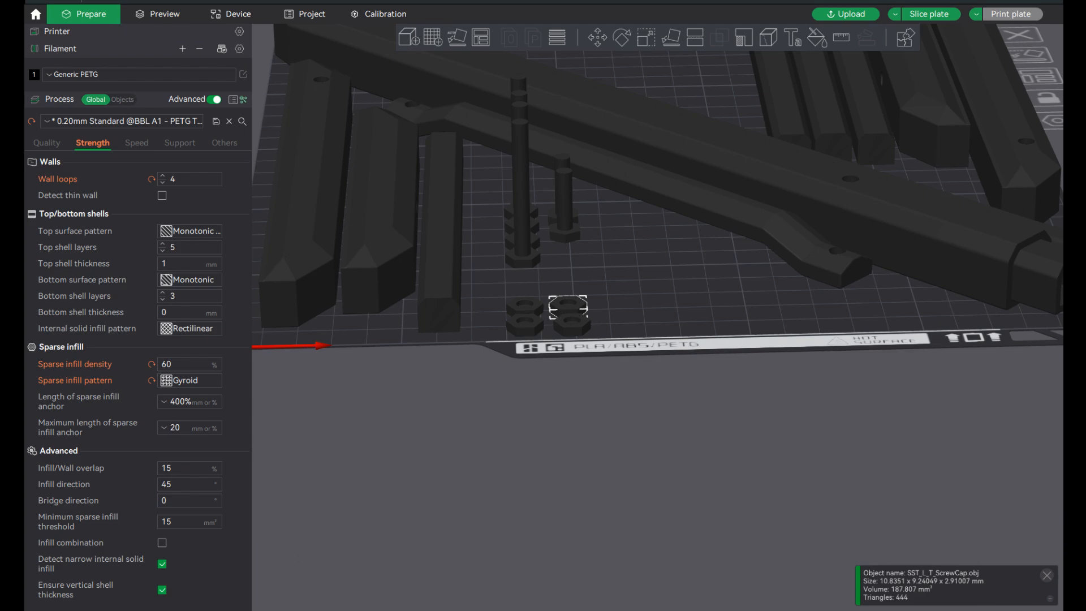
Select the five screw objects on the plate for removal.
drag(594, 400, 591, 412)
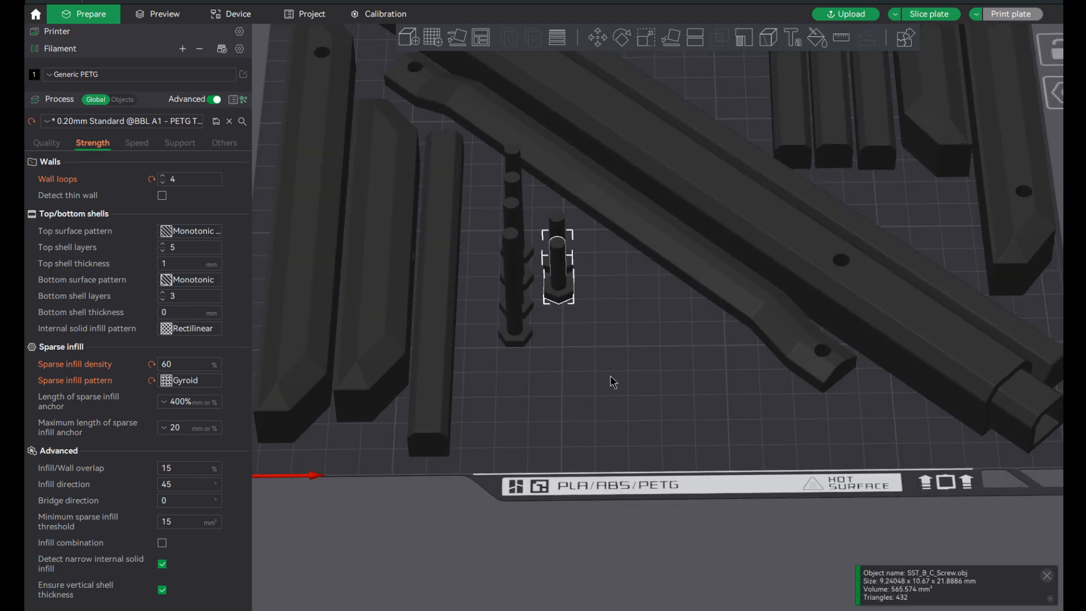
drag(582, 404, 508, 354)
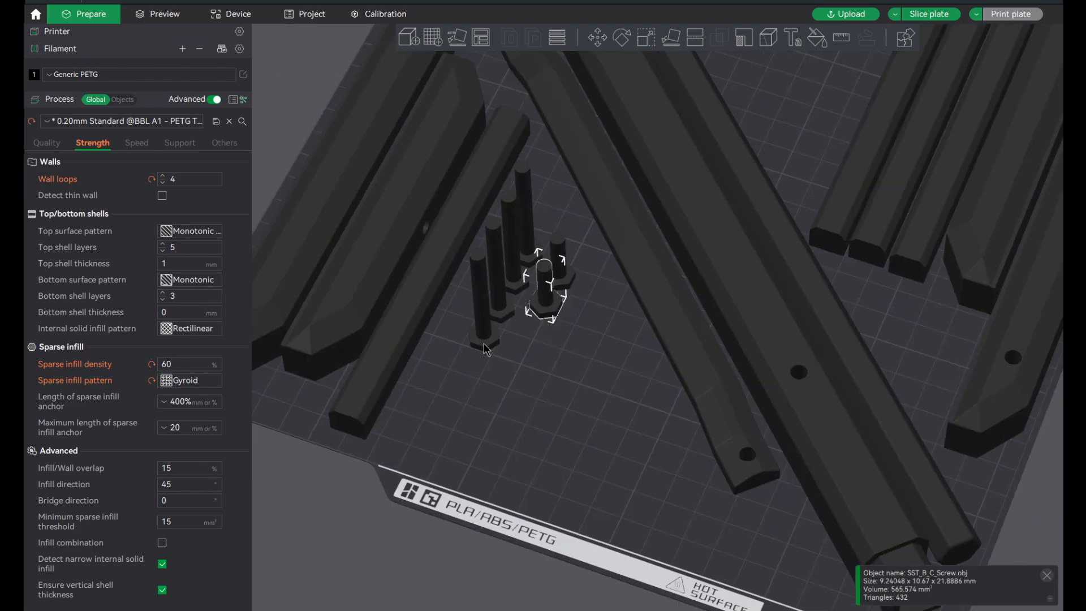
click(484, 343)
ctrl+click(539, 309)
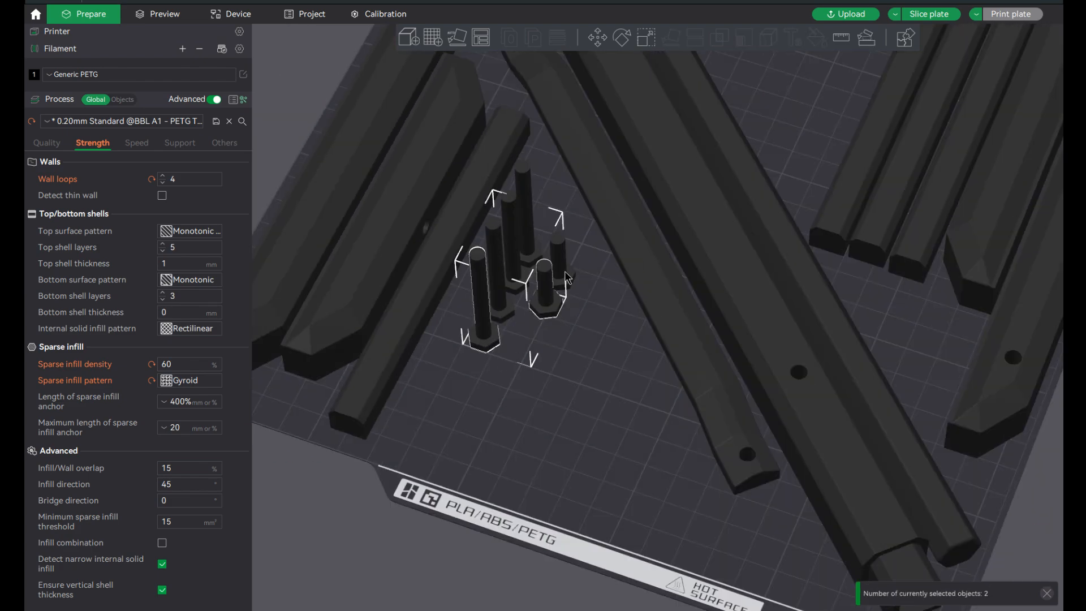
ctrl+click(556, 255)
ctrl+click(532, 206)
ctrl+click(508, 221)
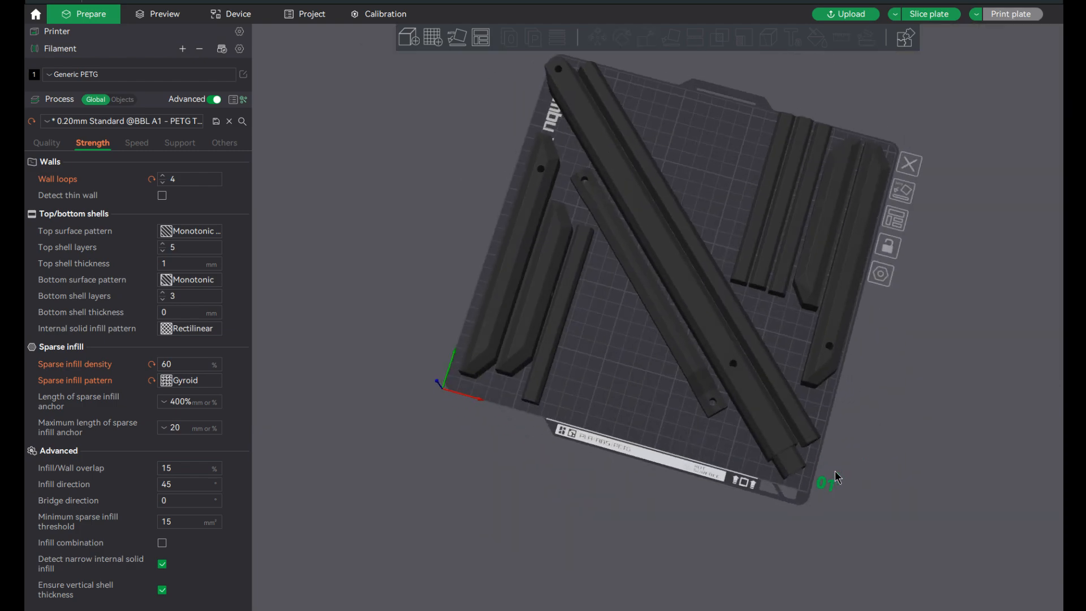
Slice the remaining bars with Ctrl+R, estimating about 22h21m and 405 g of filament.
key(ctrl+r)
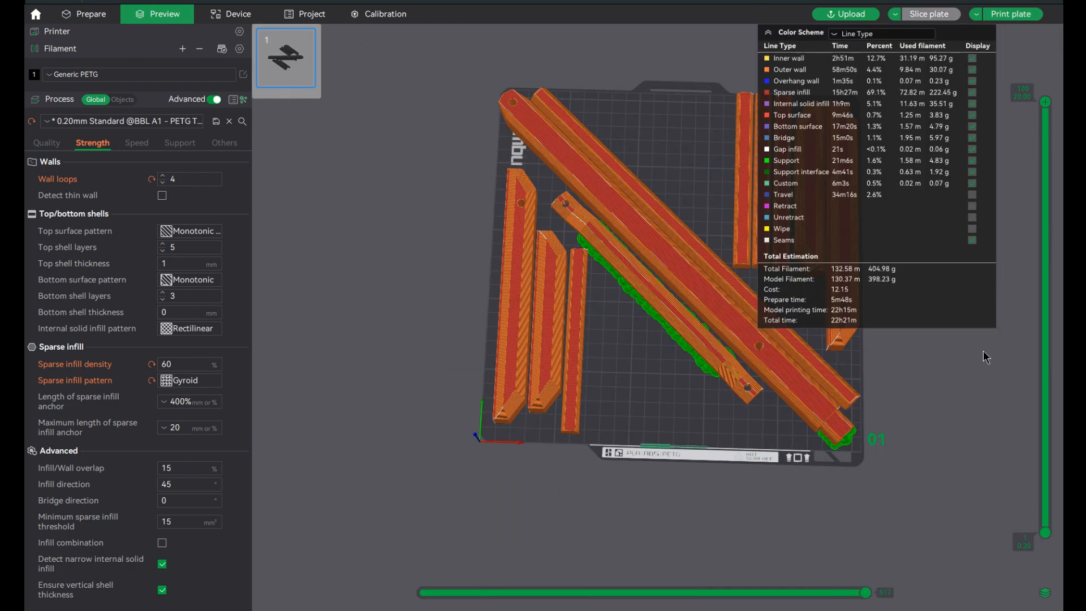
drag(771, 515, 877, 448)
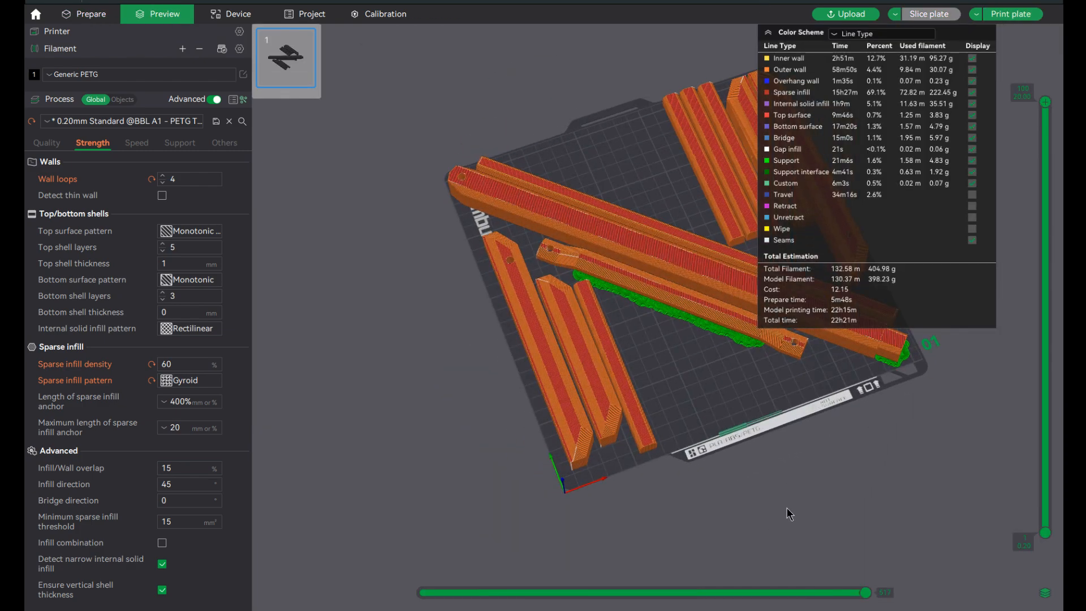
scroll(953, 415, down, 3)
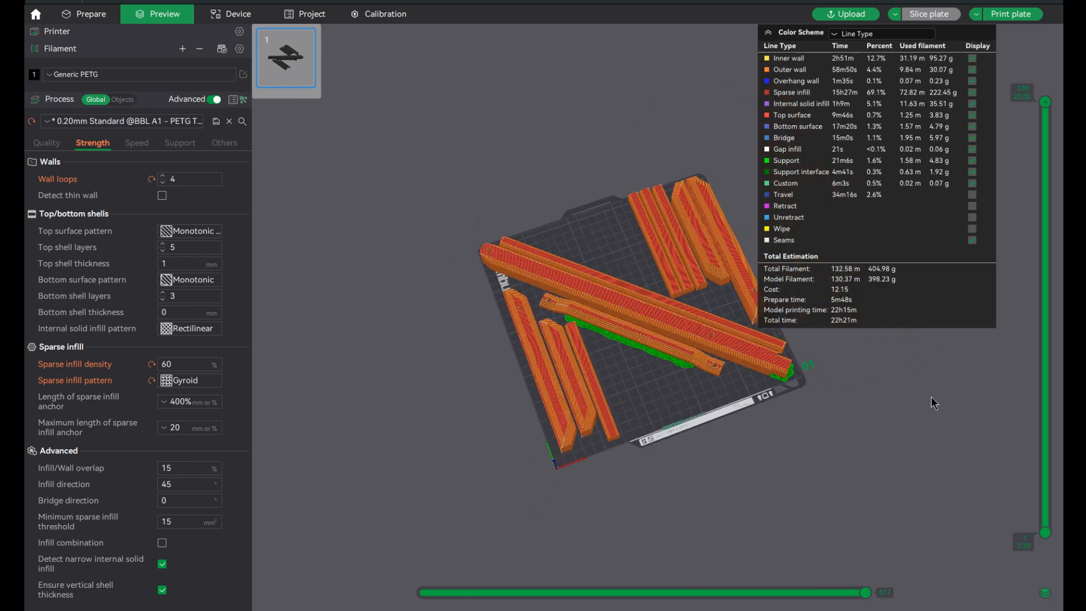
mouse_move(931, 396)
mouse_down()
mouse_move(816, 437)
mouse_move(856, 431)
mouse_up()
scroll(584, 259, up, 5)
scroll(584, 259, down, 6)
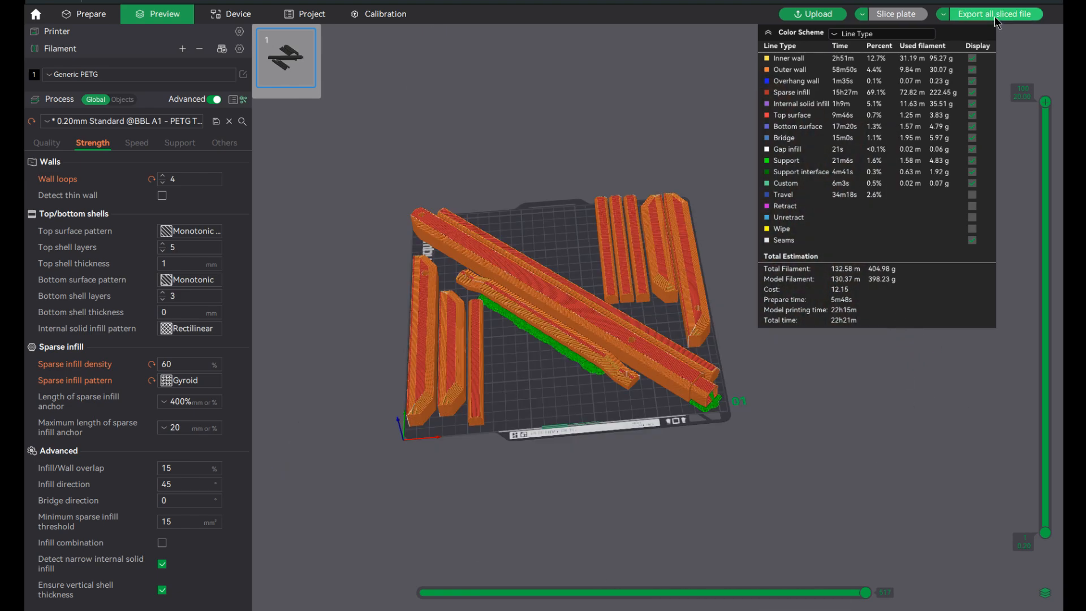